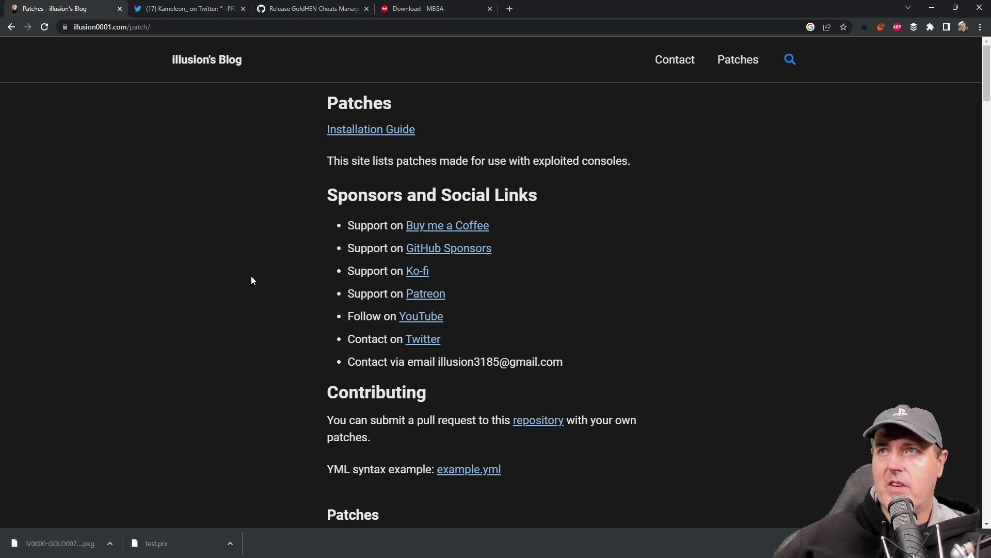
# Step: Find Grand Theft Auto V in the list of game patches and open its patch page
pyautogui.scroll(-2, 250, 283)
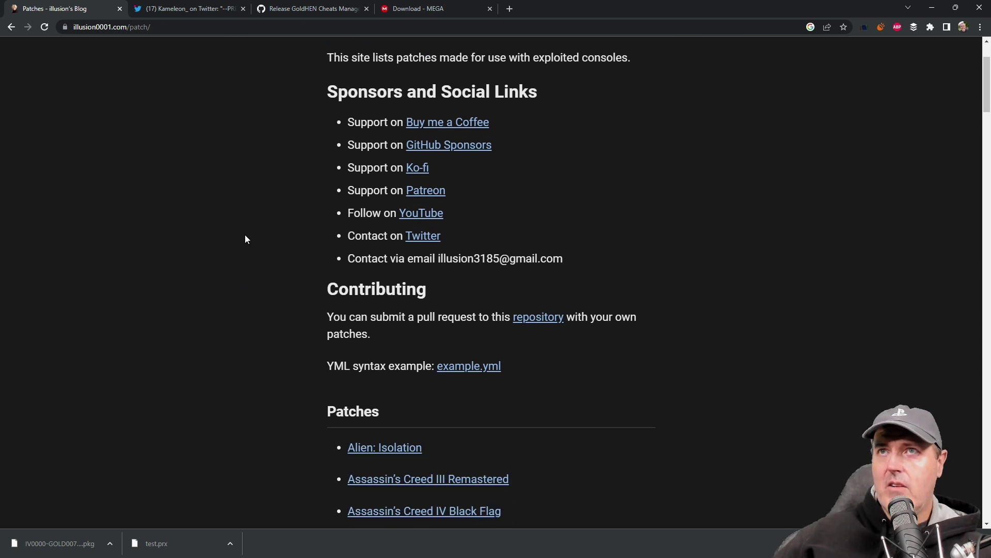
pyautogui.scroll(-5, 295, 300)
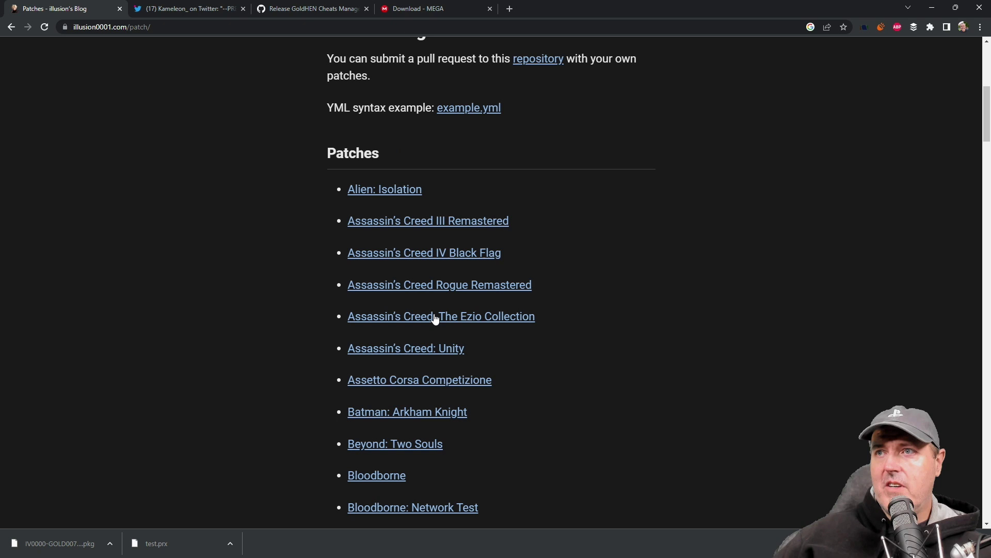
pyautogui.scroll(-3, 428, 329)
pyautogui.scroll(-4, 421, 310)
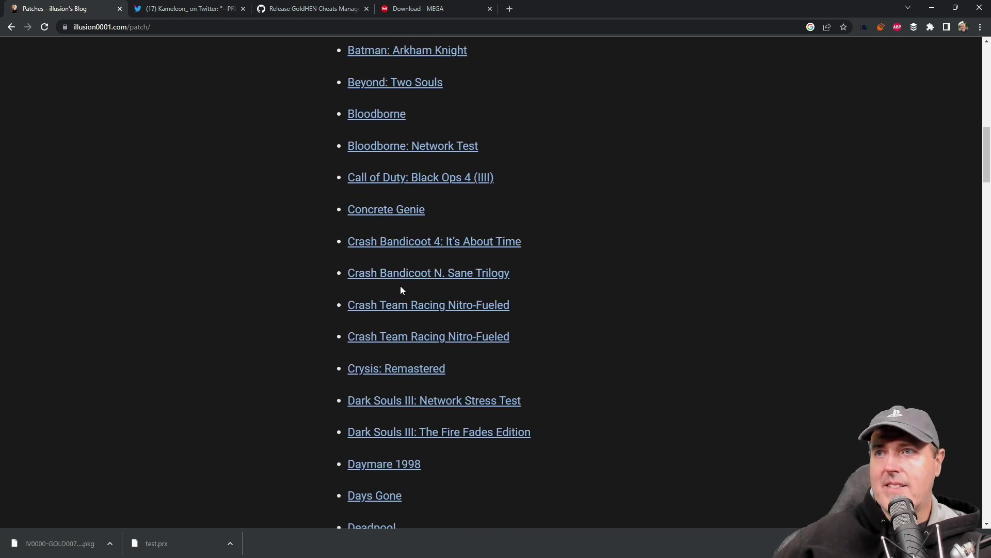
pyautogui.scroll(-2, 406, 295)
pyautogui.scroll(-10, 411, 300)
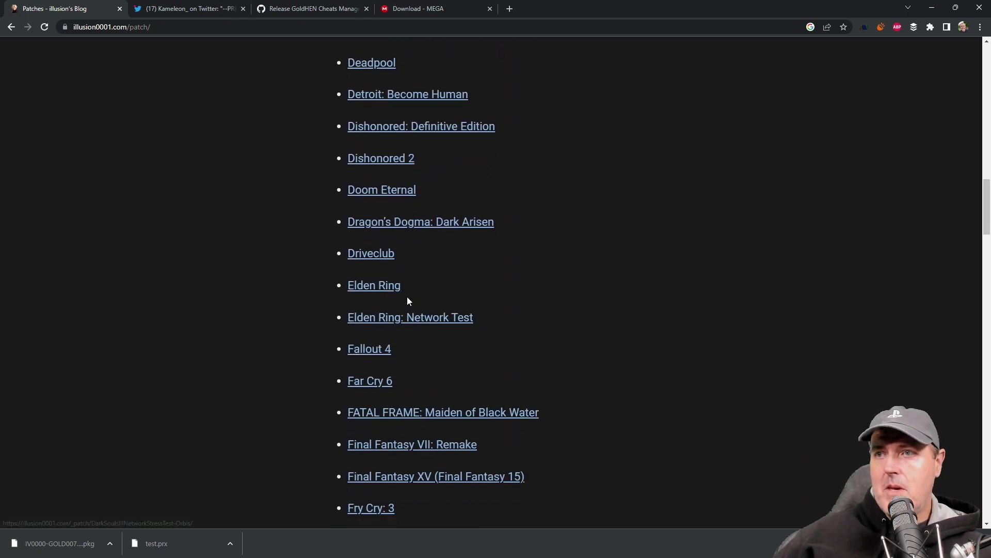
pyautogui.scroll(-8, 407, 298)
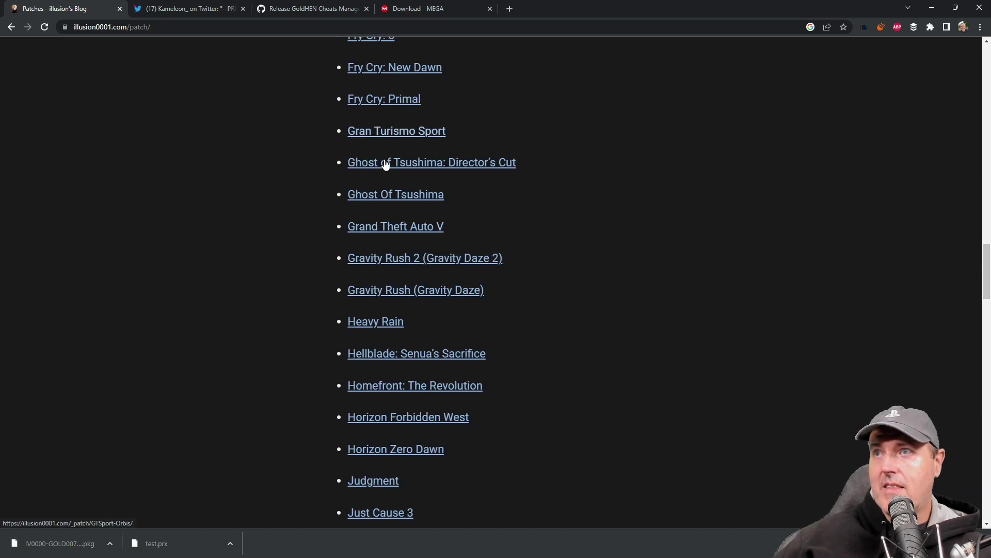
pyautogui.click(375, 228)
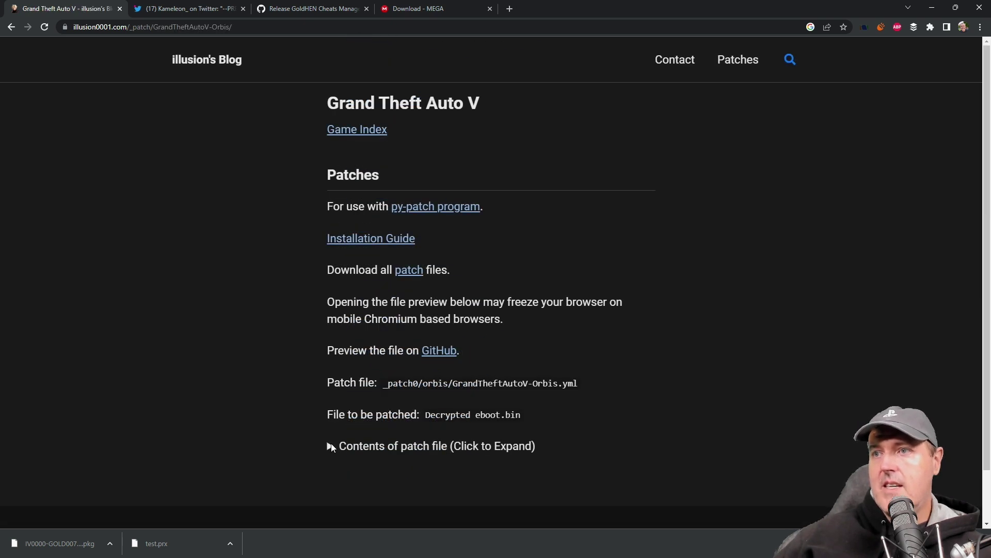
# Step: Expand the contents of the Grand Theft Auto V patch file and highlight the 60 FPS Unlock patch name
pyautogui.click(330, 445)
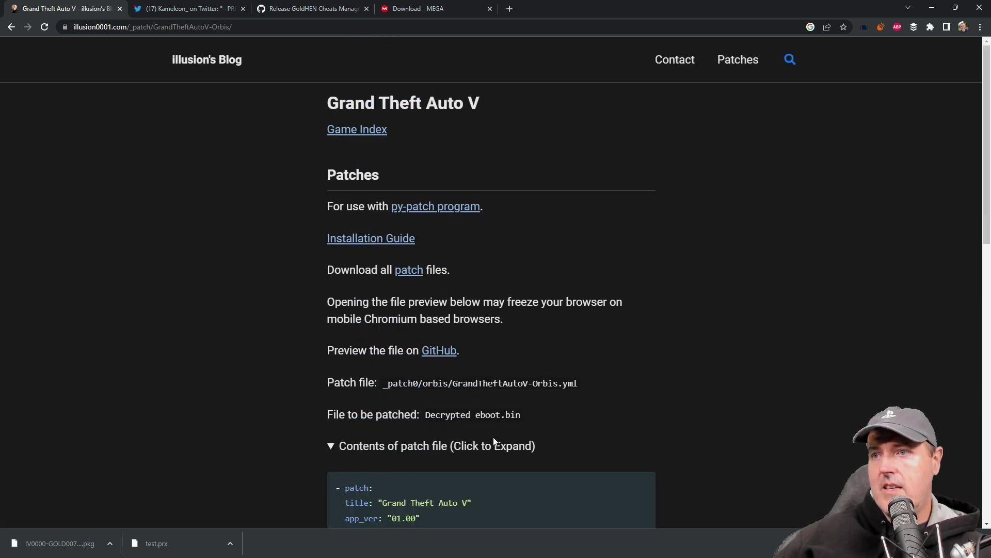
pyautogui.scroll(-4, 496, 439)
pyautogui.scroll(-1, 526, 422)
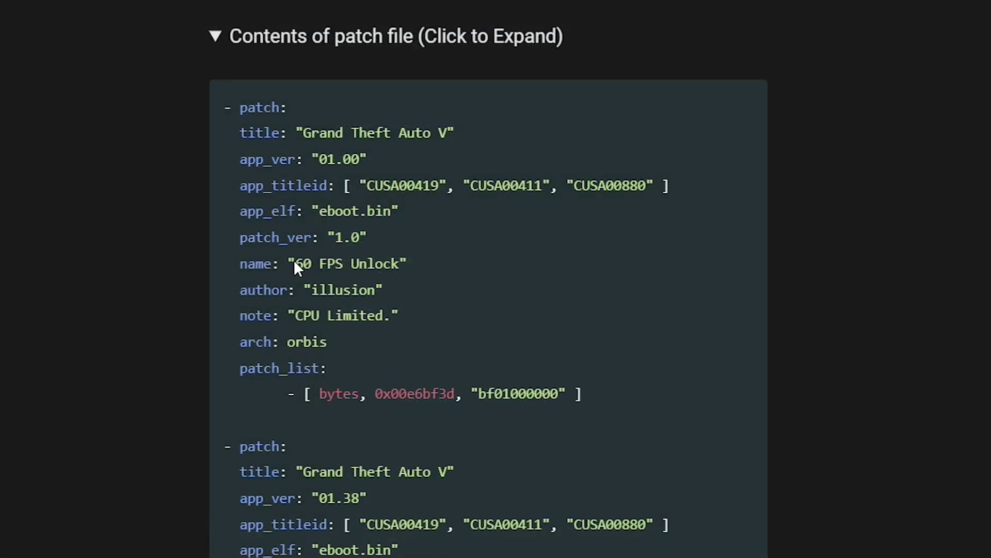
pyautogui.moveTo(296, 262); pyautogui.dragTo(398, 271)
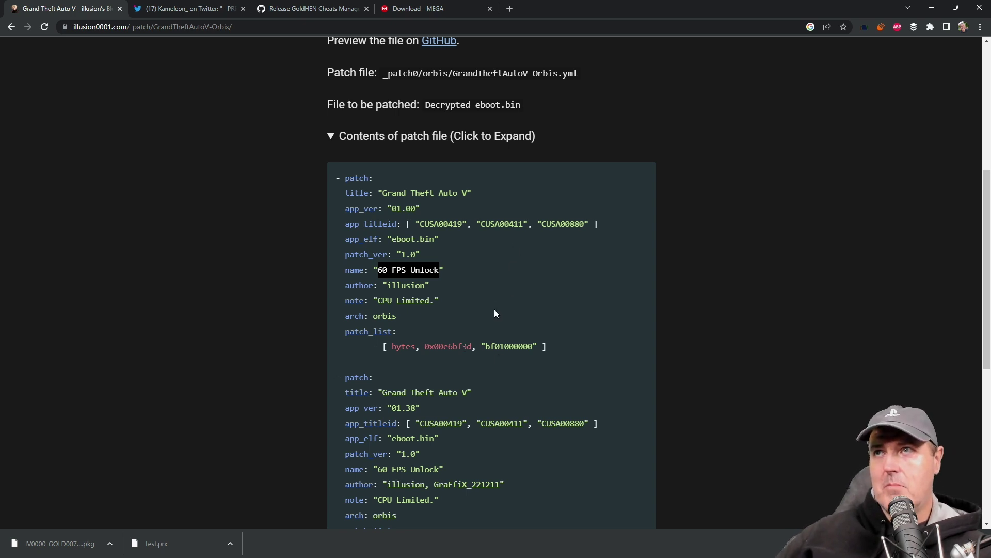
# Step: Open the Installation Guide and review its automated program and legacy Direct File Address patching instructions
pyautogui.scroll(6, 495, 310)
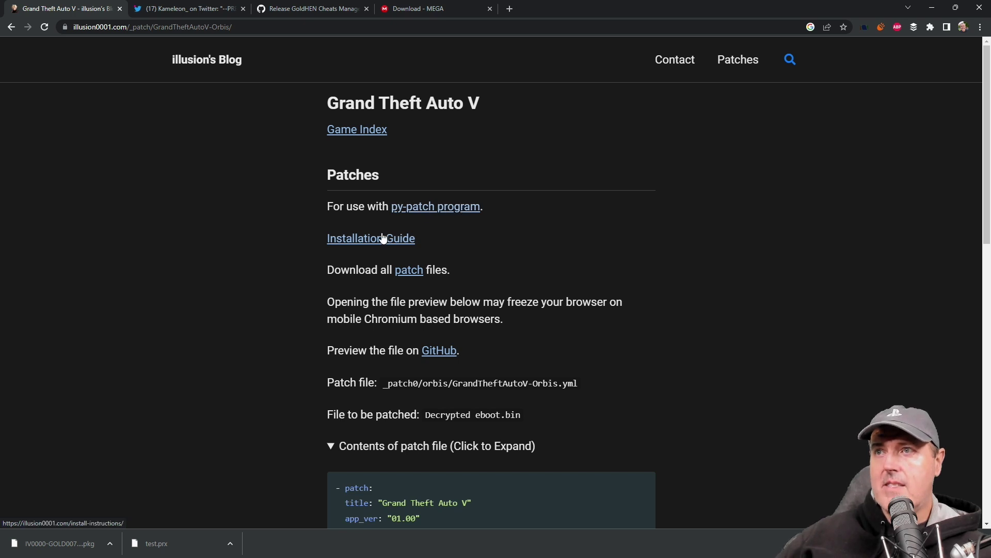
pyautogui.click(367, 241)
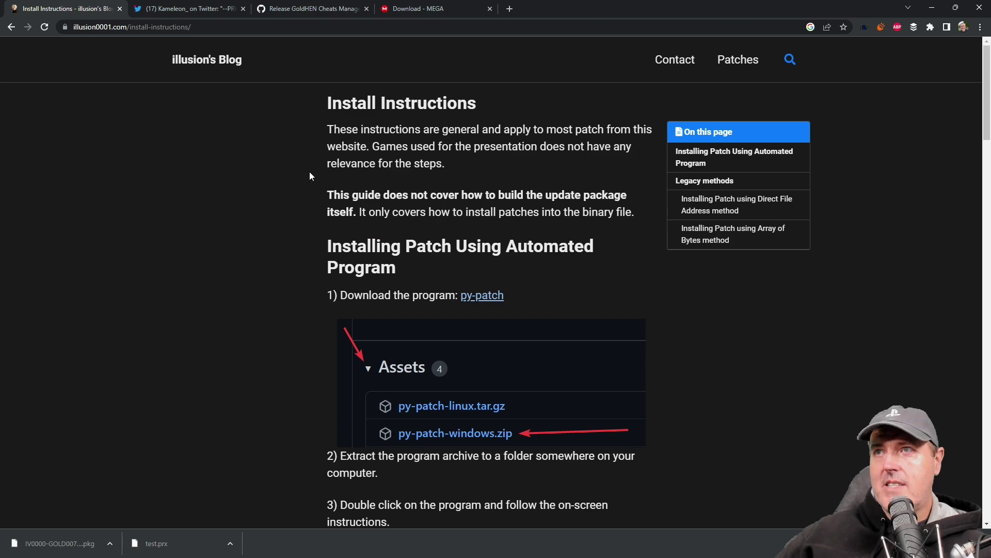
pyautogui.scroll(-7, 310, 176)
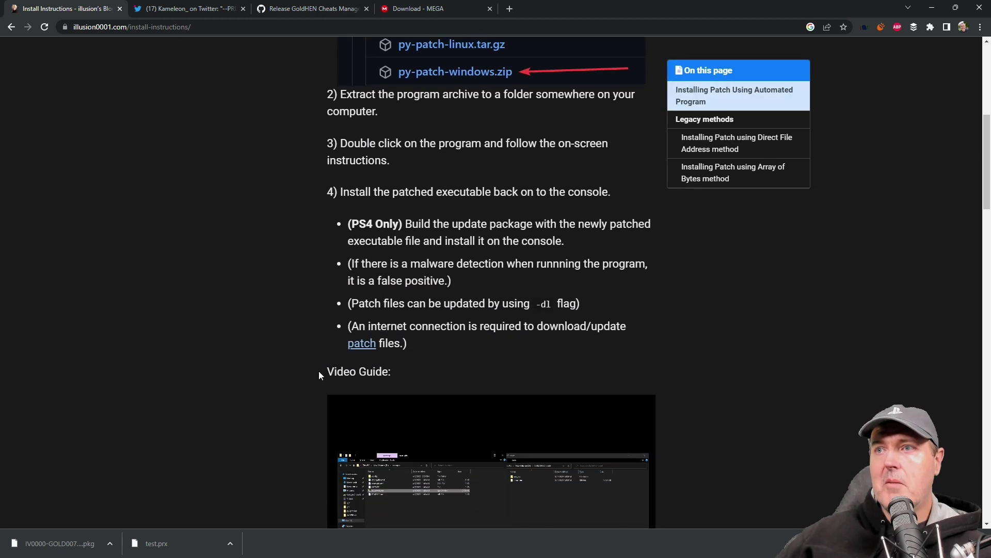
pyautogui.scroll(-10, 319, 374)
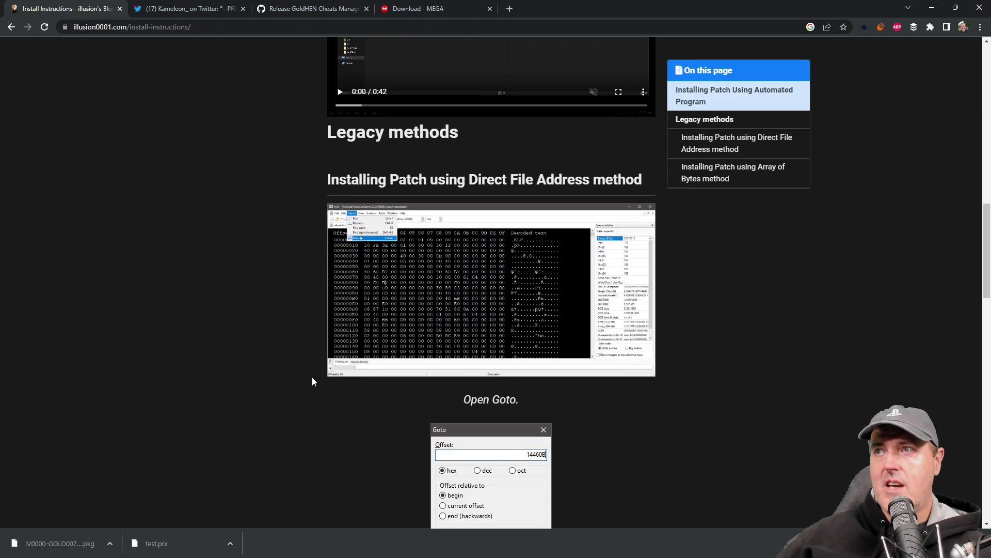
pyautogui.scroll(-2, 313, 378)
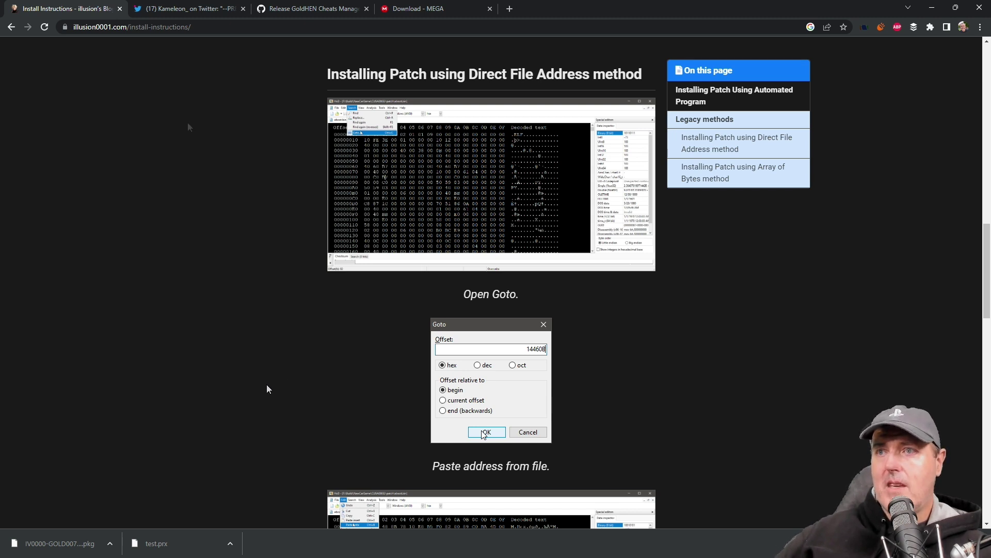
# Step: Review the Twitter thread on GoldHEN 2.2.5b7 patches and open the quoted tweet announcing GoldHEN Cheats Manager v1.0.0
pyautogui.click(188, 9)
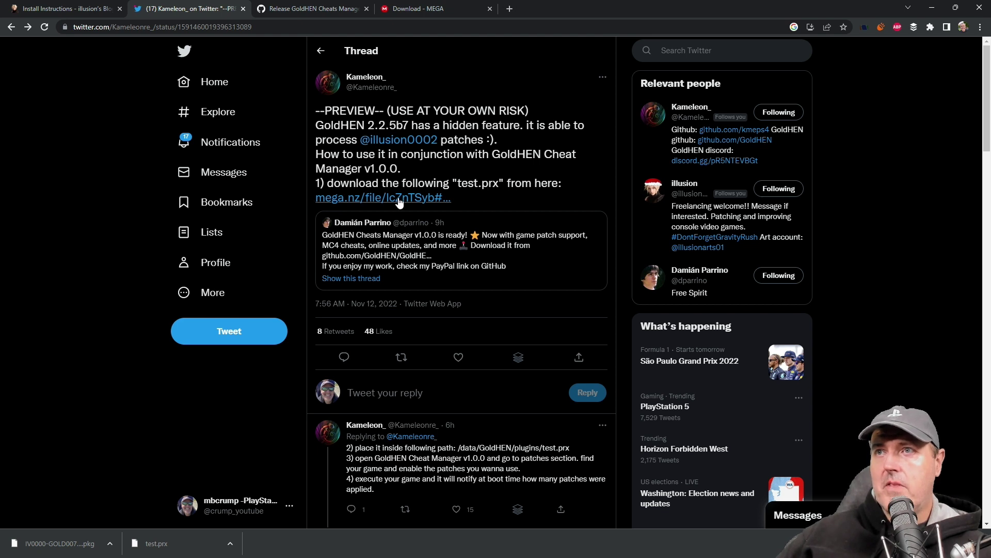
pyautogui.click(417, 8)
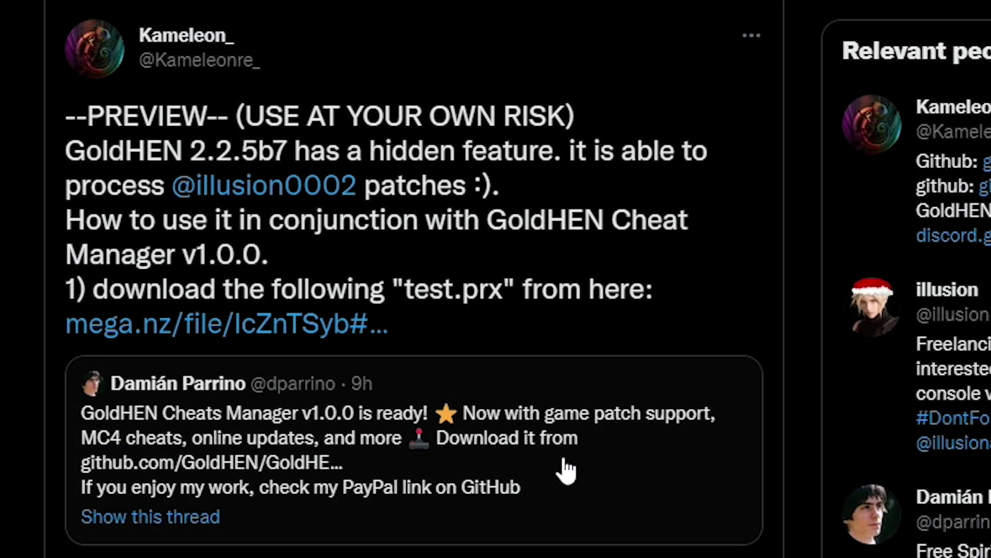
pyautogui.click(567, 470)
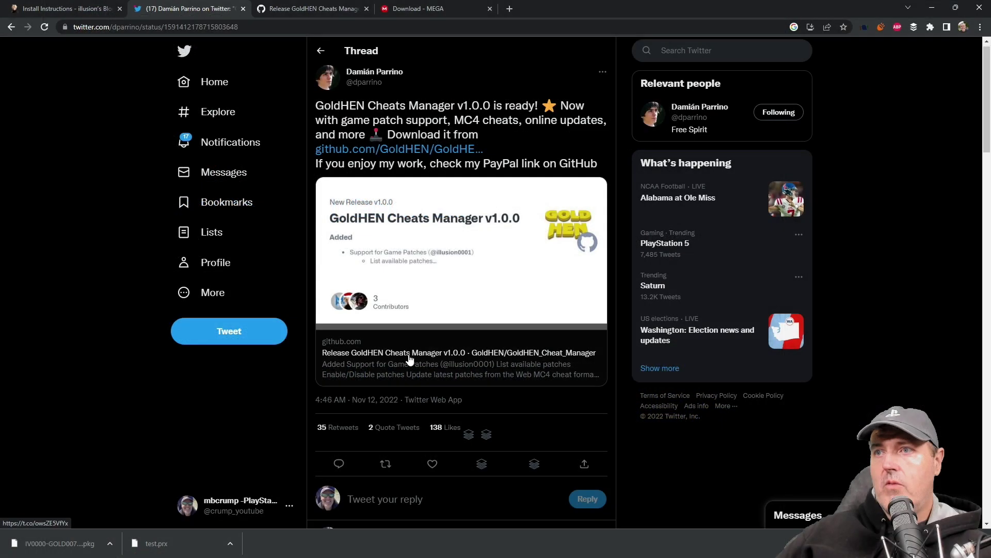
# Step: Review the release notes and assets of GoldHEN Cheats Manager v1.0.0 on its GitHub release page
pyautogui.click(298, 8)
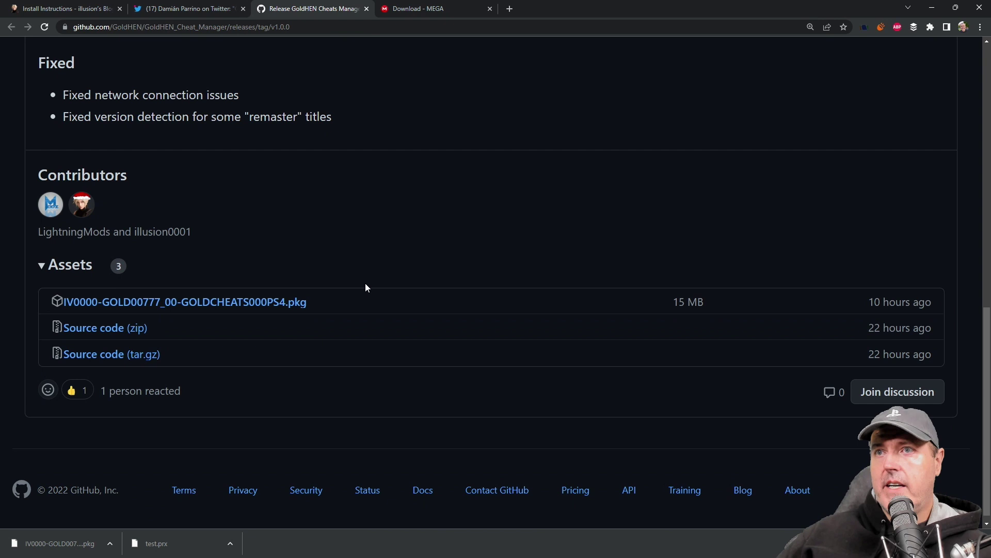
pyautogui.scroll(10, 386, 324)
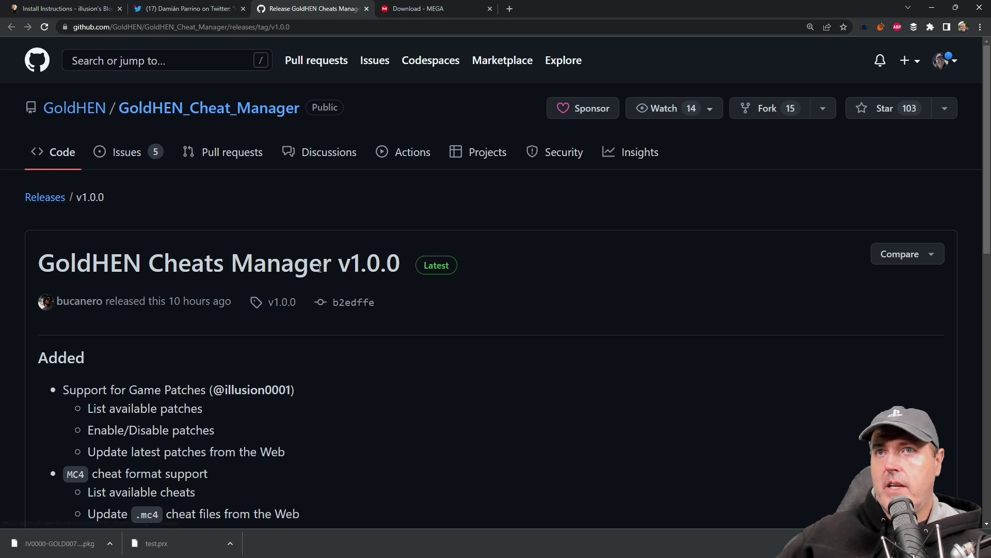
pyautogui.scroll(-10, 456, 318)
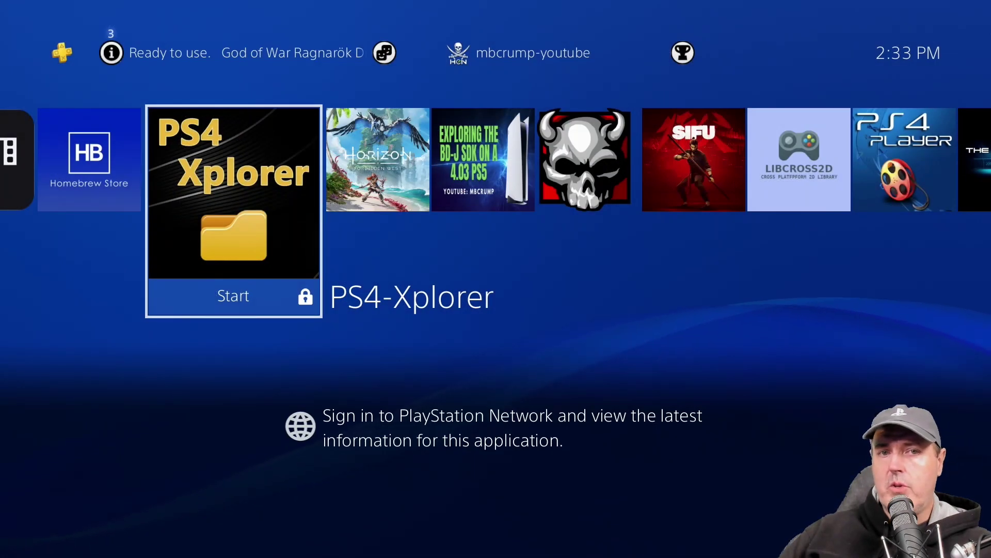
# Step: Look through the PS4 console's Settings list and return to the home screen
pyautogui.press('Up')
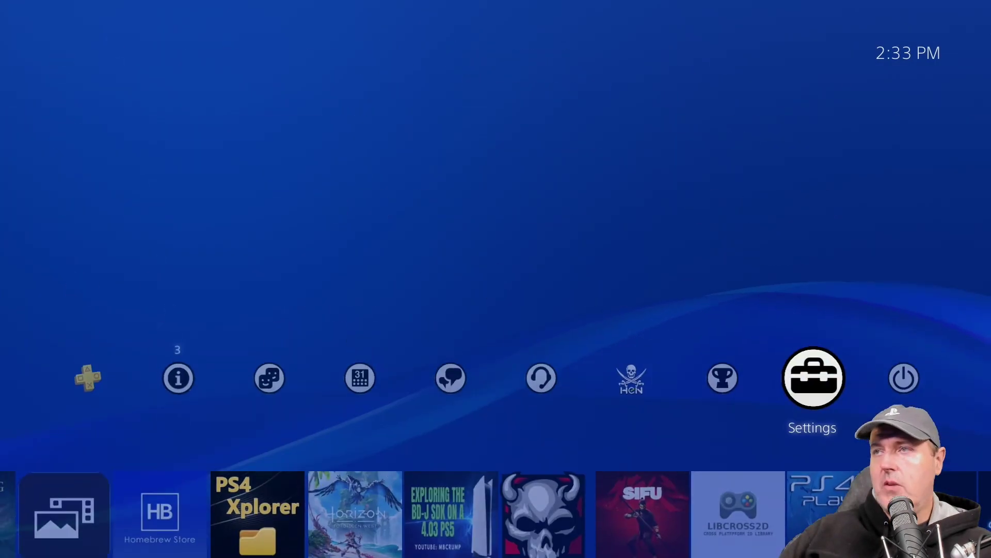
pyautogui.press('Right')
pyautogui.press('Left')
pyautogui.press('Return')
pyautogui.press('Up')
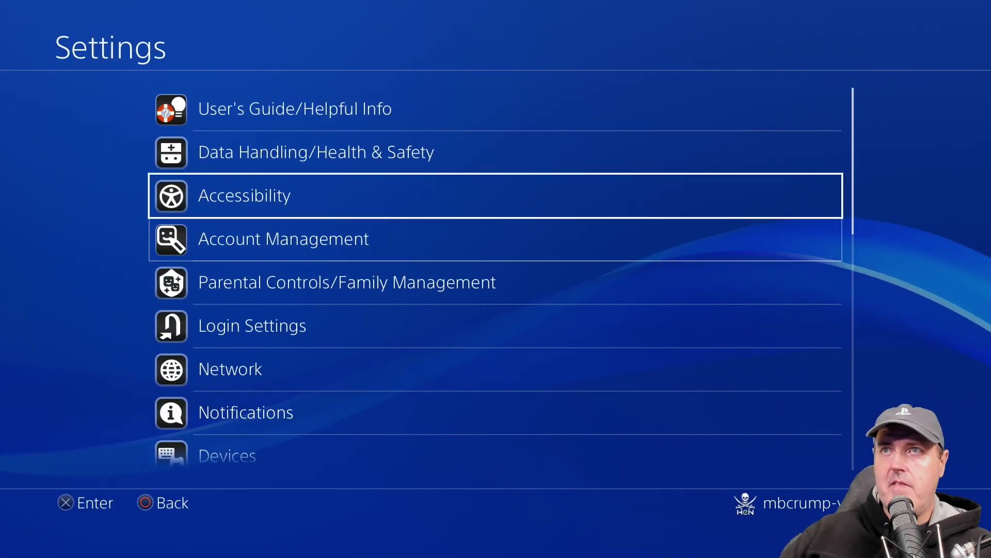
pyautogui.press('Up')
pyautogui.press('Up')
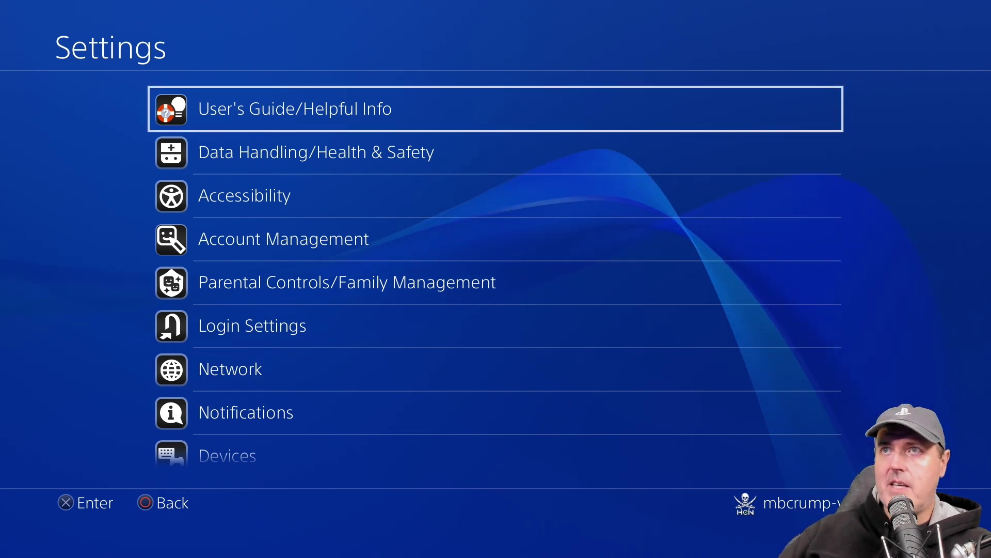
pyautogui.press('Down')
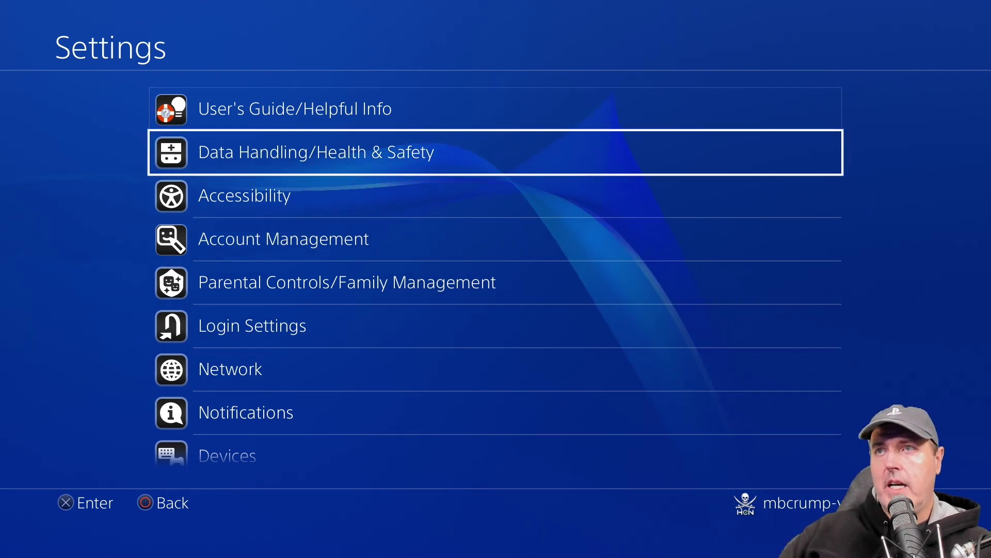
pyautogui.press('Escape')
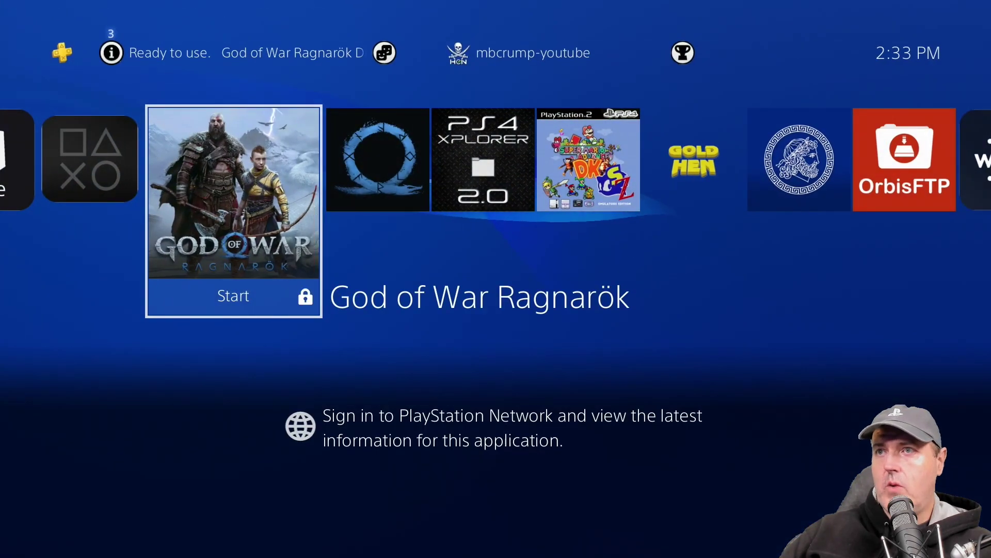
# Step: Load GoldHEN v2.2.5b7 through the Leeful PS-Phive host in the console's Internet Browser, then return to the home screen
pyautogui.press('Left')
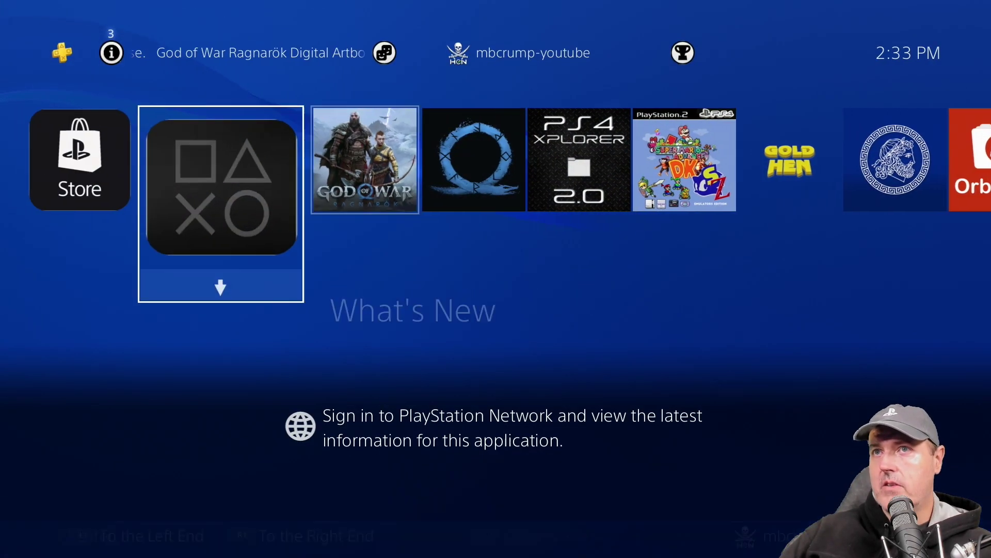
pyautogui.press('Left')
pyautogui.press('Right')
pyautogui.press('Right')
pyautogui.press('Right')
pyautogui.press('Right')
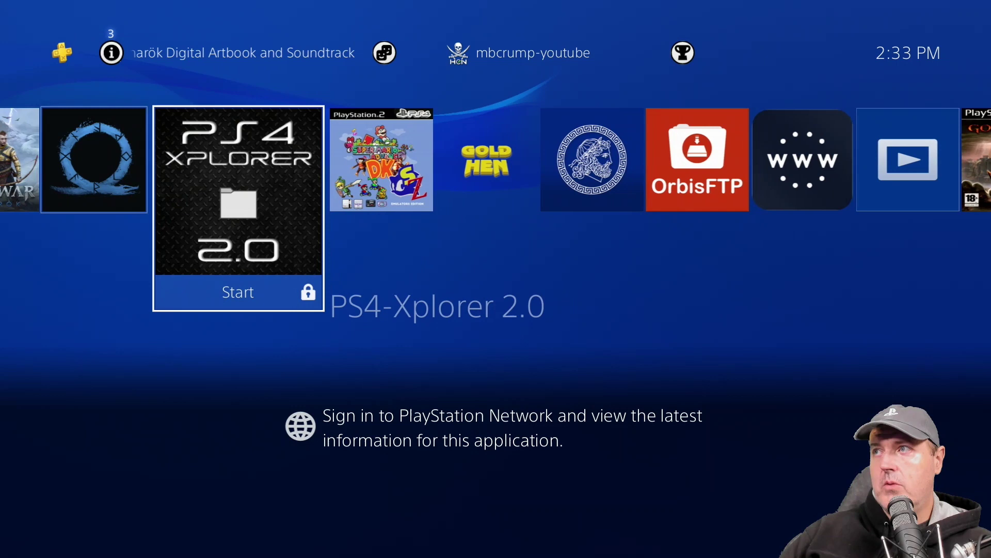
pyautogui.press('Right')
pyautogui.press('Right')
pyautogui.press('Right')
pyautogui.press('Right')
pyautogui.press('Right')
pyautogui.press('Return')
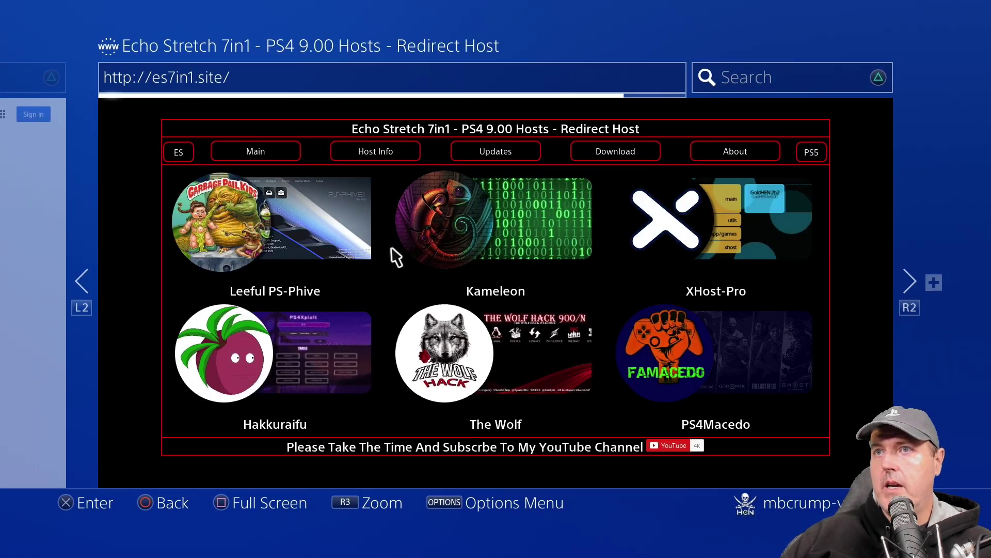
pyautogui.click(250, 218)
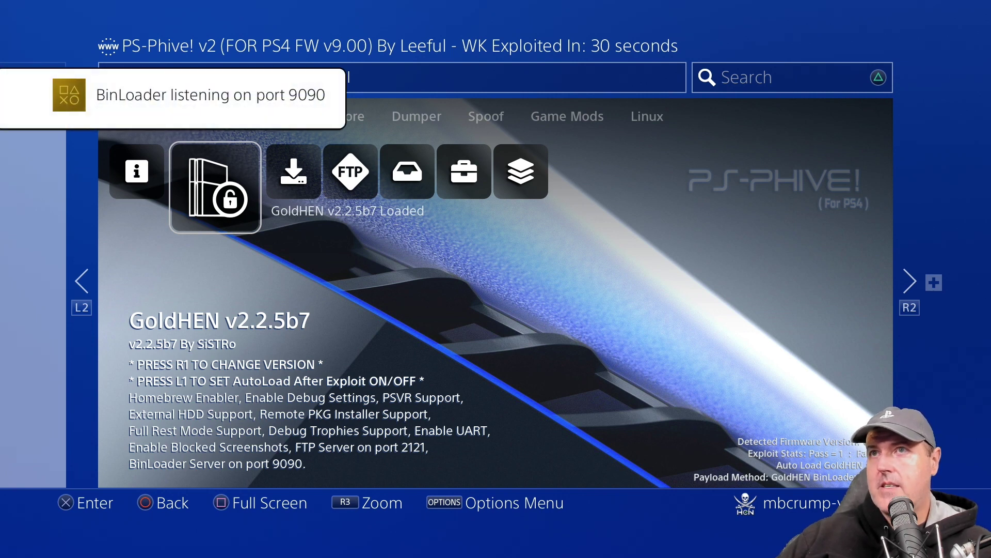
pyautogui.press('super')
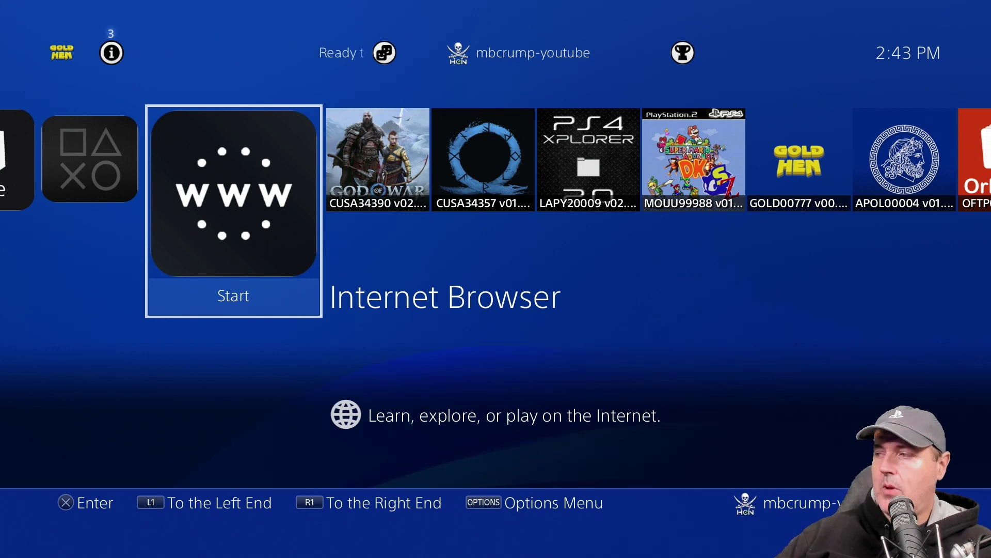
# Step: Launch PS4-Xplorer 2.0 from the console's home screen
pyautogui.press('Right')
pyautogui.press('Right')
pyautogui.press('Right')
pyautogui.press('Return')
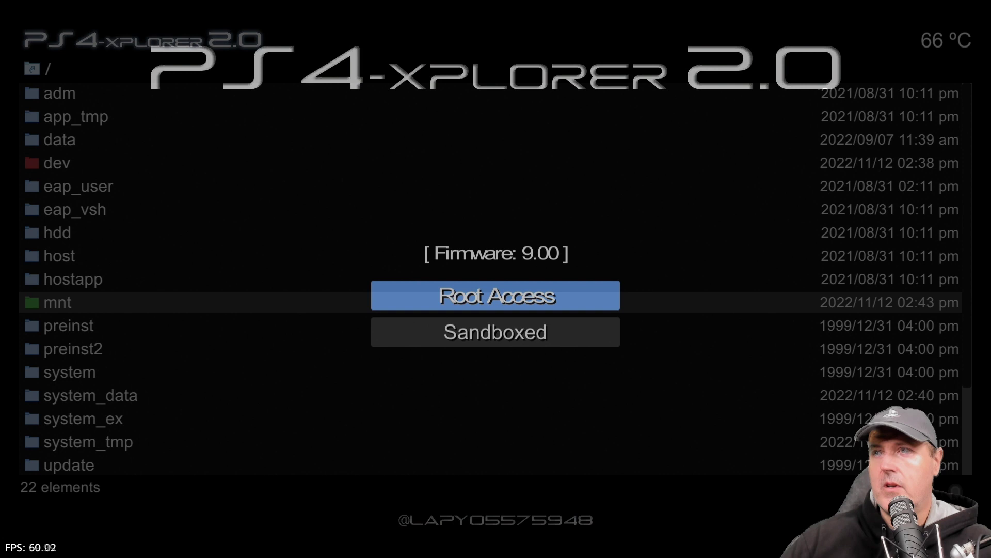
# Step: Enter PS4-Xplorer with Root Access and open the USB drive folder /mnt/usb0
pyautogui.press('Down')
pyautogui.press('Down')
pyautogui.press('Down')
pyautogui.press('Down')
pyautogui.press('Down')
pyautogui.press('Return')
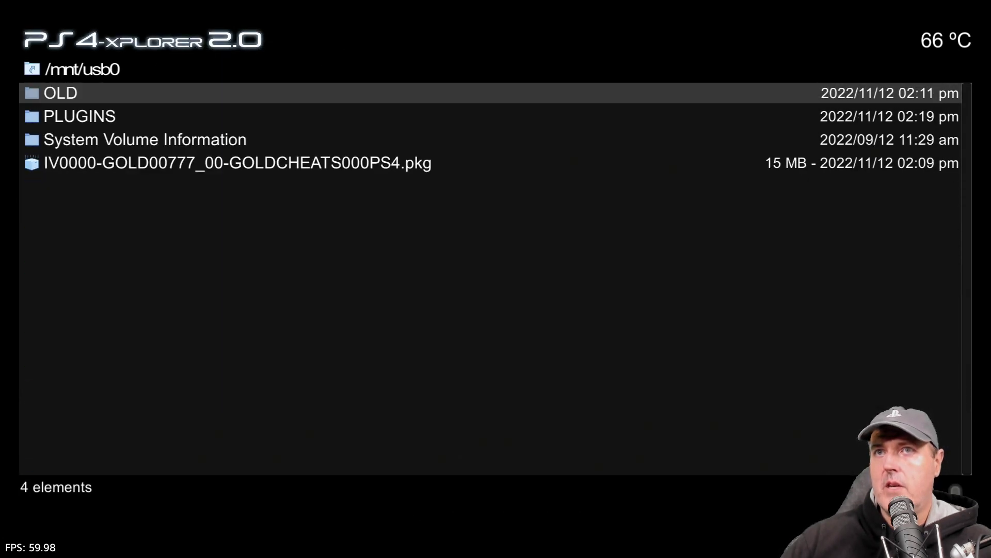
# Step: Copy the PLUGINS folder from the USB drive
pyautogui.press('Down')
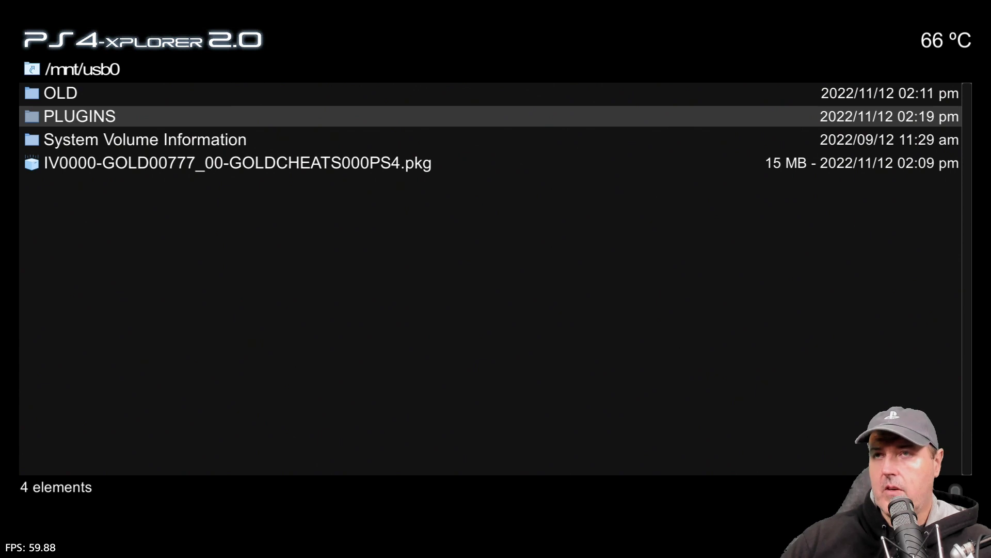
pyautogui.press('Menu')
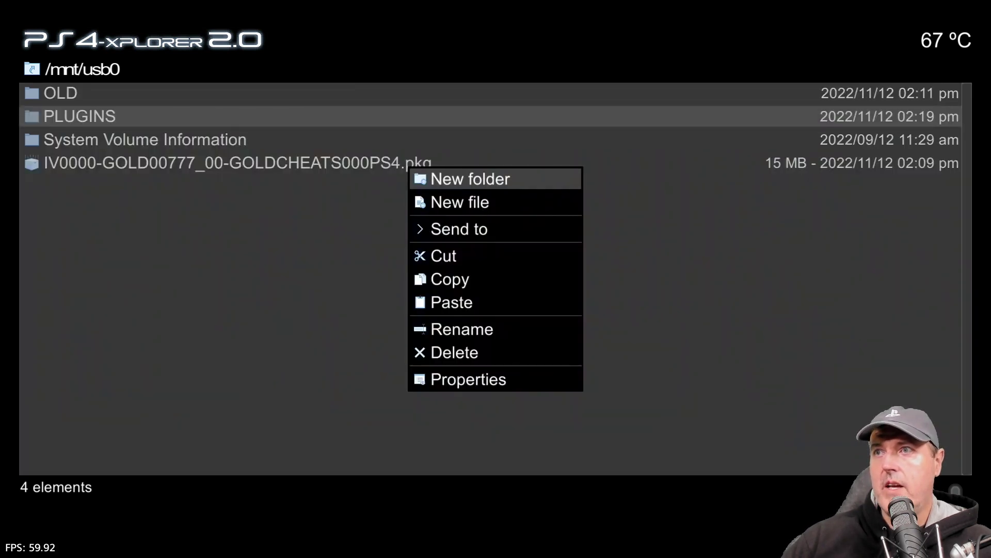
pyautogui.press('Down')
pyautogui.press('Down')
pyautogui.press('Down')
pyautogui.press('Down')
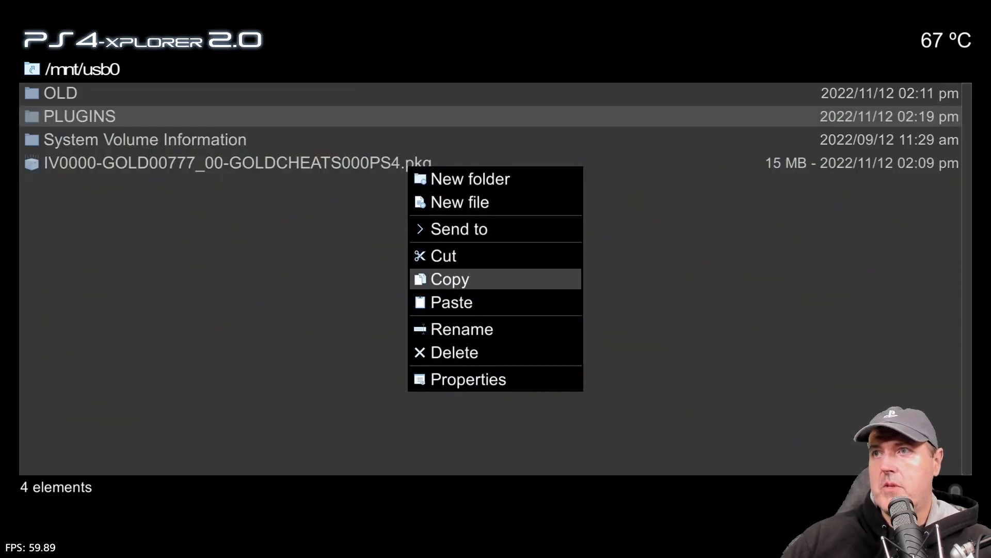
pyautogui.press('Return')
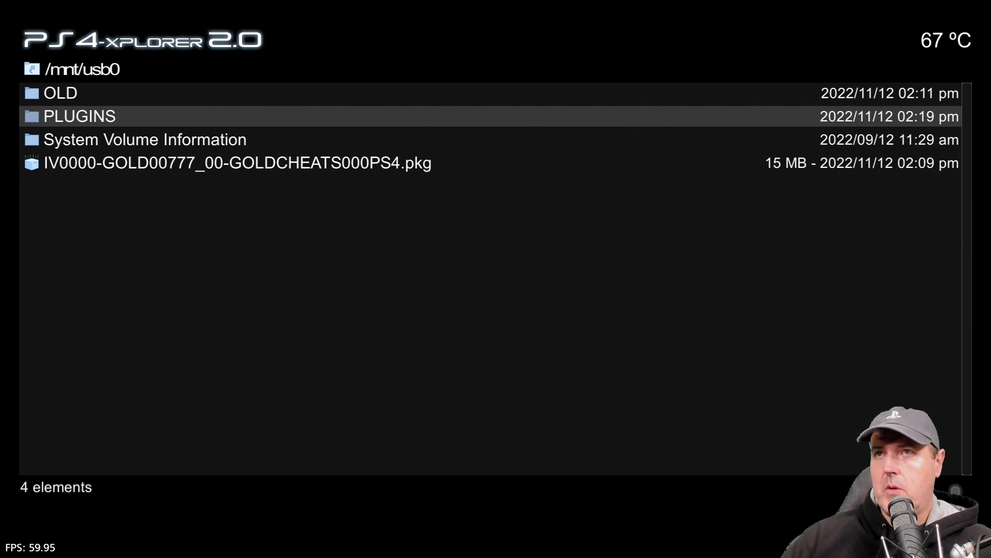
# Step: Go up to the root directory and open the /data/GoldHEN folder
pyautogui.press('BackSpace')
pyautogui.press('BackSpace')
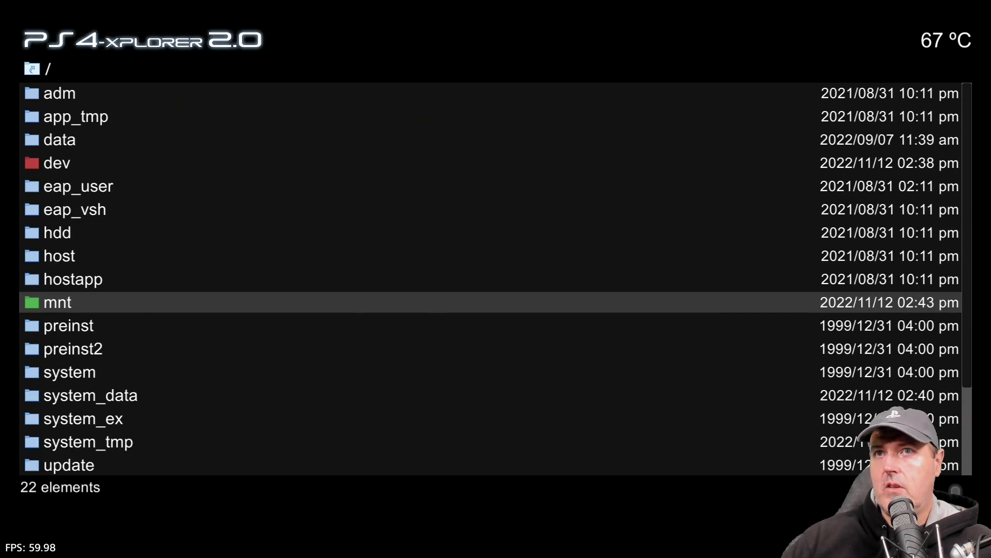
pyautogui.press('Up')
pyautogui.press('Up')
pyautogui.press('Up')
pyautogui.press('Up')
pyautogui.press('Up')
pyautogui.press('Up')
pyautogui.press('Up')
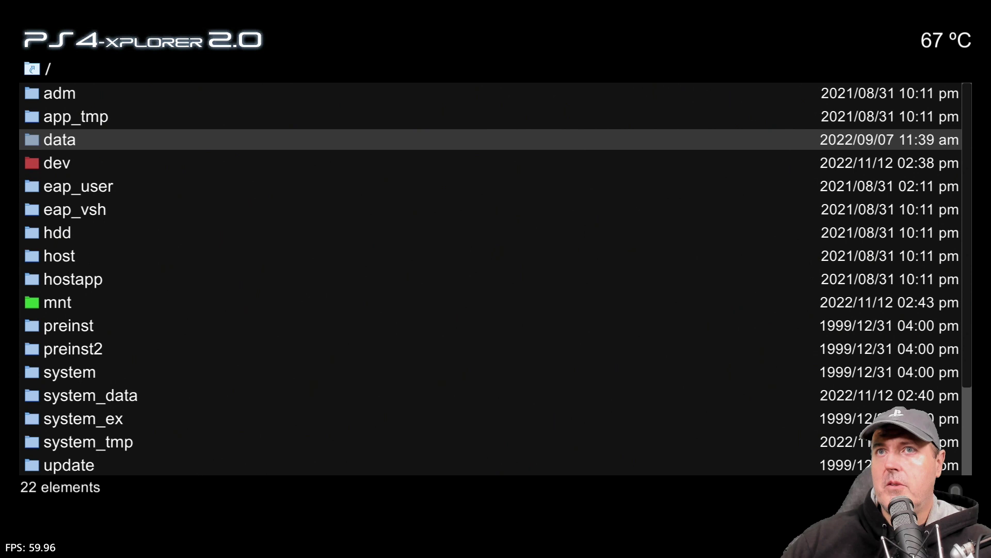
pyautogui.press('Return')
pyautogui.press('Return')
pyautogui.press('Down')
pyautogui.press('Down')
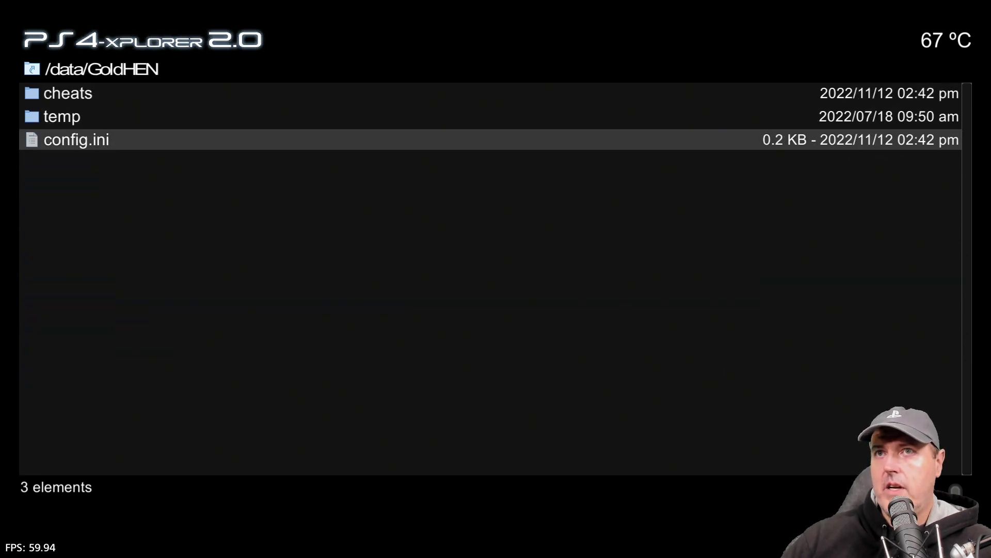
# Step: Paste the copied PLUGINS folder into /data/GoldHEN and open it to check its contents
pyautogui.press('Menu')
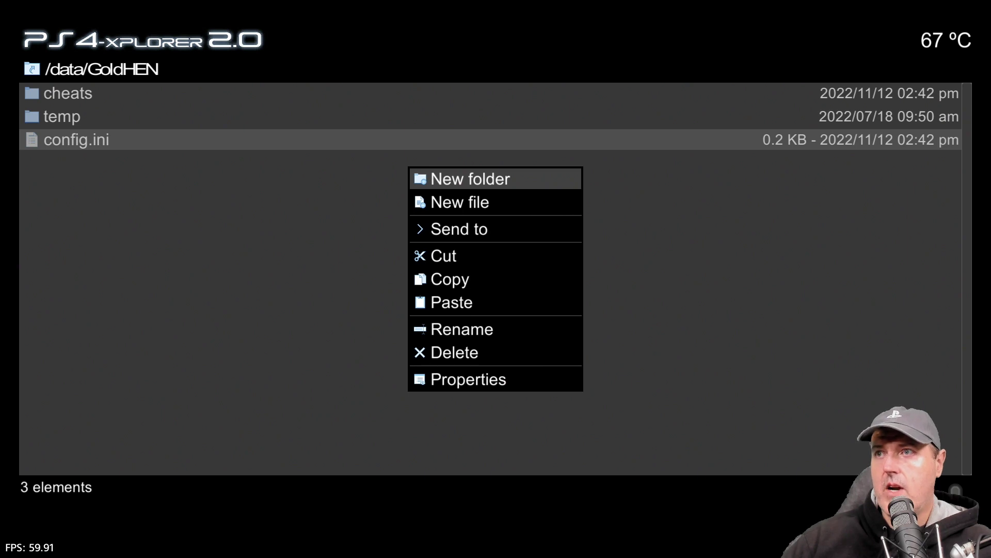
pyautogui.press('Down')
pyautogui.press('Down')
pyautogui.press('Down')
pyautogui.press('Down')
pyautogui.press('Down')
pyautogui.press('Return')
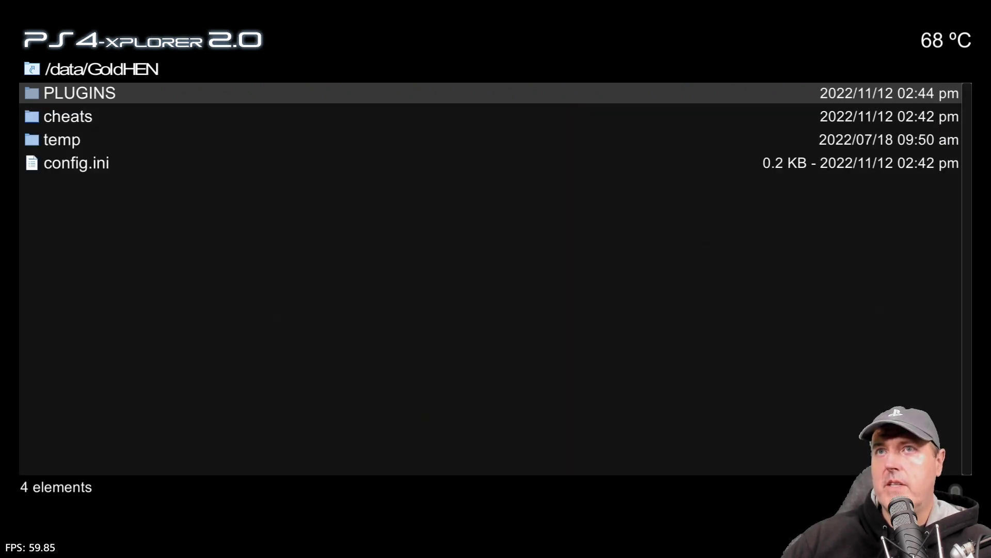
pyautogui.press('Return')
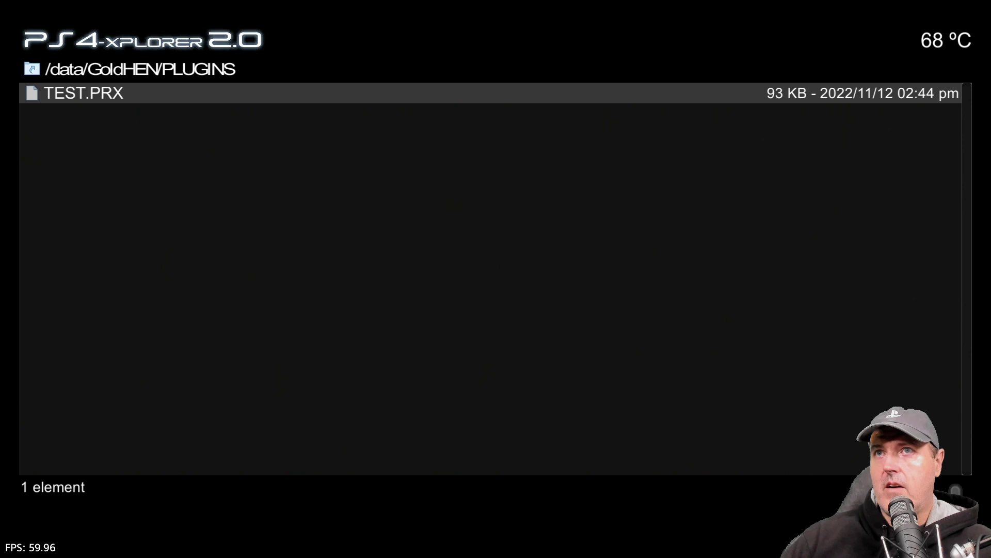
# Step: Return to /mnt/usb0 and install the IV0000-GOLD00777_00-GOLDCHEATS000PS4.pkg package, GoldHEN Cheats Manager 01.00
pyautogui.press('BackSpace')
pyautogui.press('BackSpace')
pyautogui.press('BackSpace')
pyautogui.press('Down')
pyautogui.press('Down')
pyautogui.press('Down')
pyautogui.press('Down')
pyautogui.press('Down')
pyautogui.press('Down')
pyautogui.press('Down')
pyautogui.press('Down')
pyautogui.press('Down')
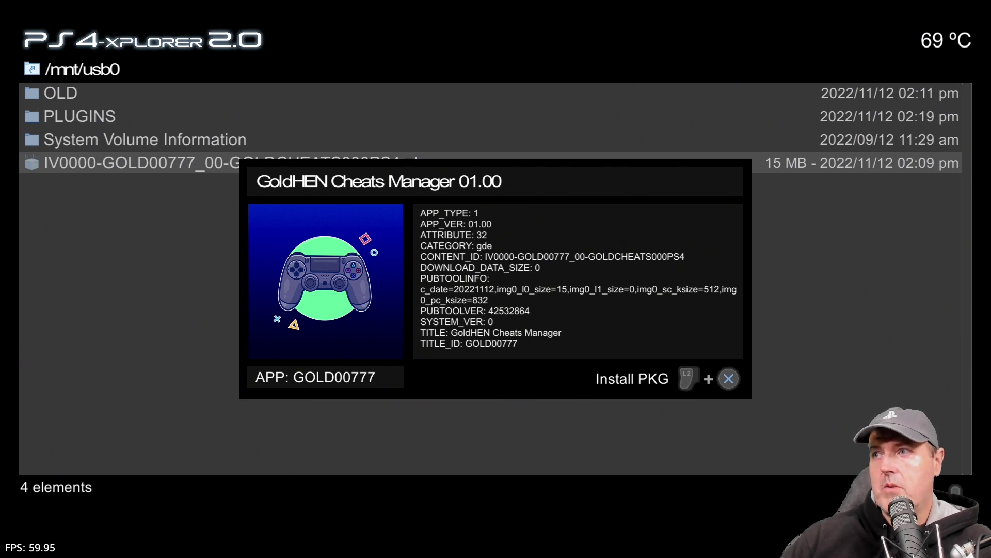
pyautogui.press('Return')
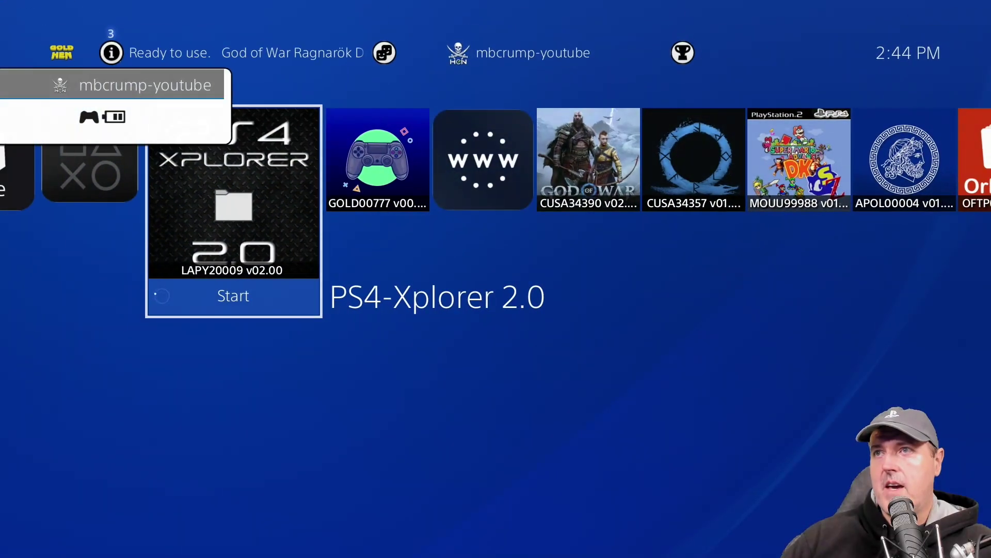
# Step: Launch GoldHEN Cheats Manager from the console's home screen and update its cheat and patch files
pyautogui.press('Right')
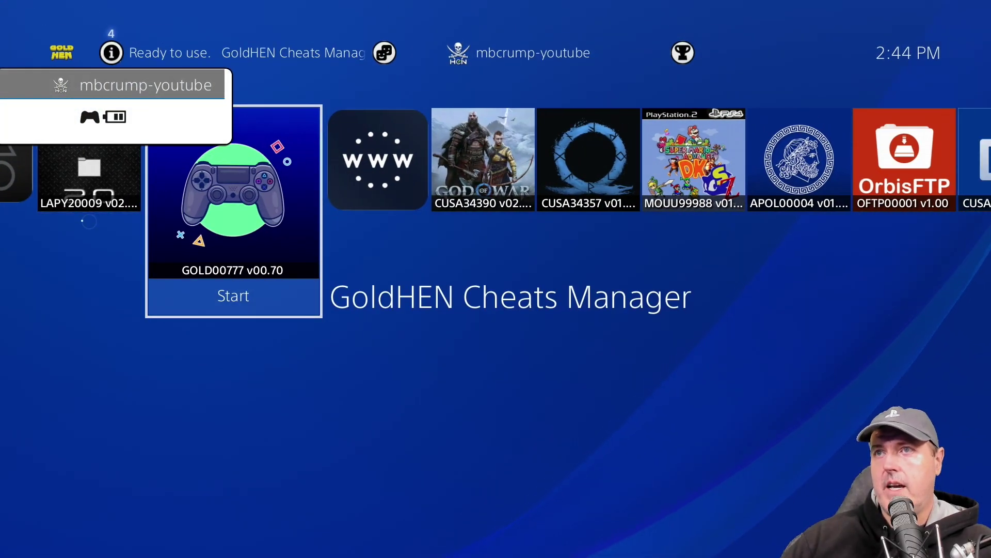
pyautogui.press('Return')
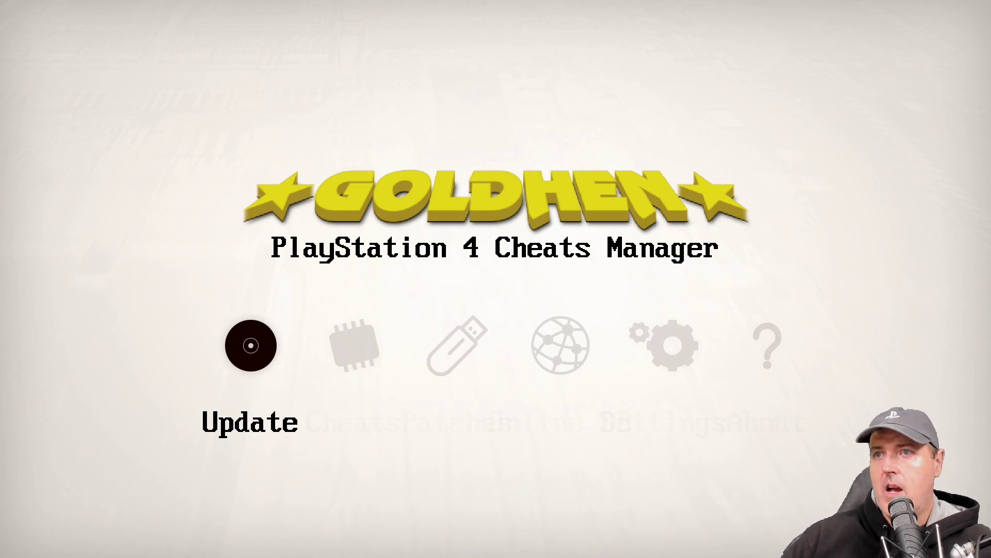
pyautogui.press('Return')
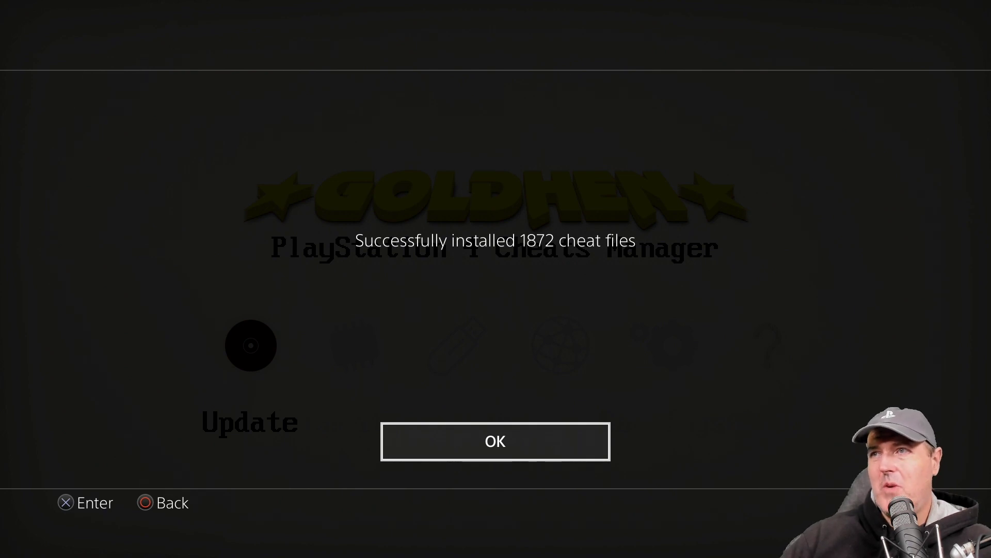
pyautogui.press('Return')
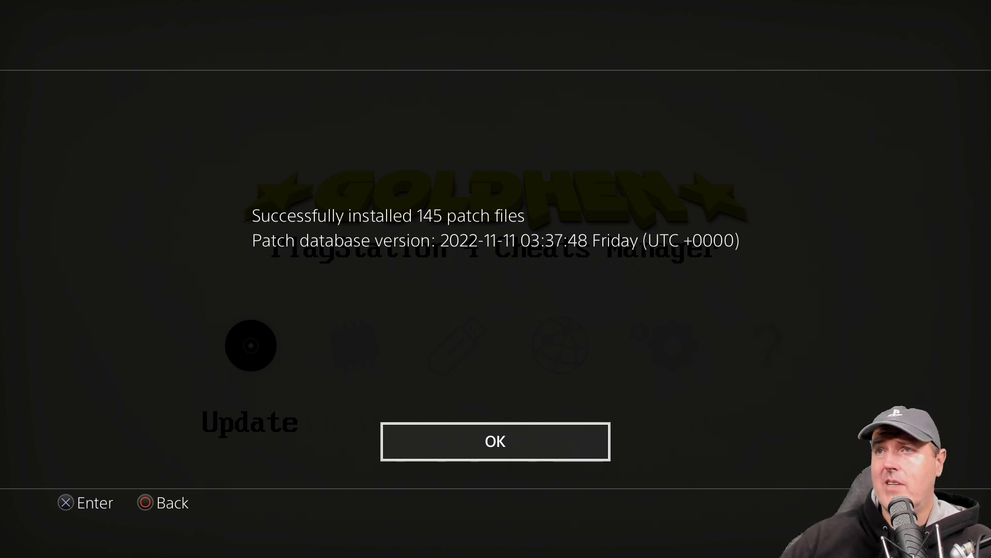
pyautogui.press('Return')
# Step: Open the Game Patches list and filter it to the games installed on the console
pyautogui.press('Right')
pyautogui.press('Right')
pyautogui.press('Return')
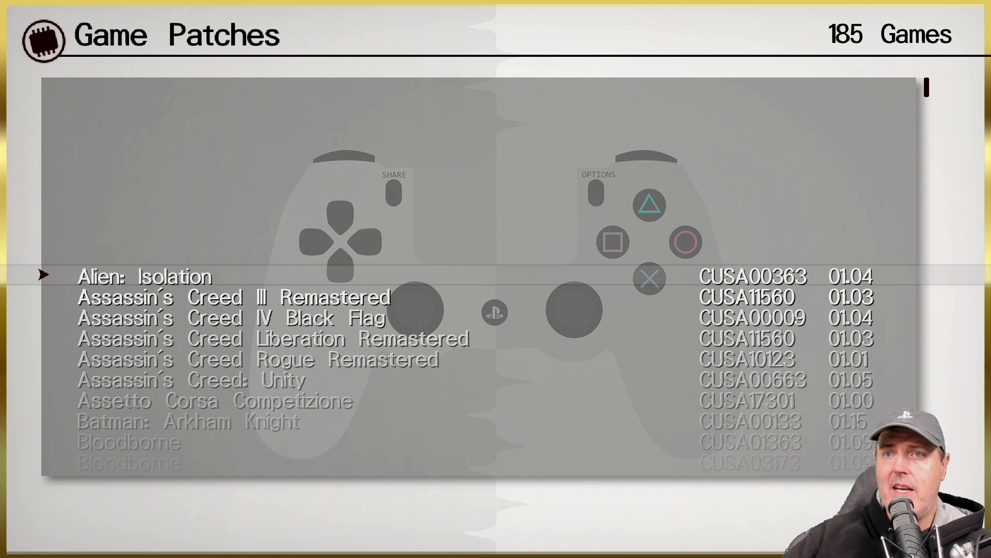
pyautogui.press('Down')
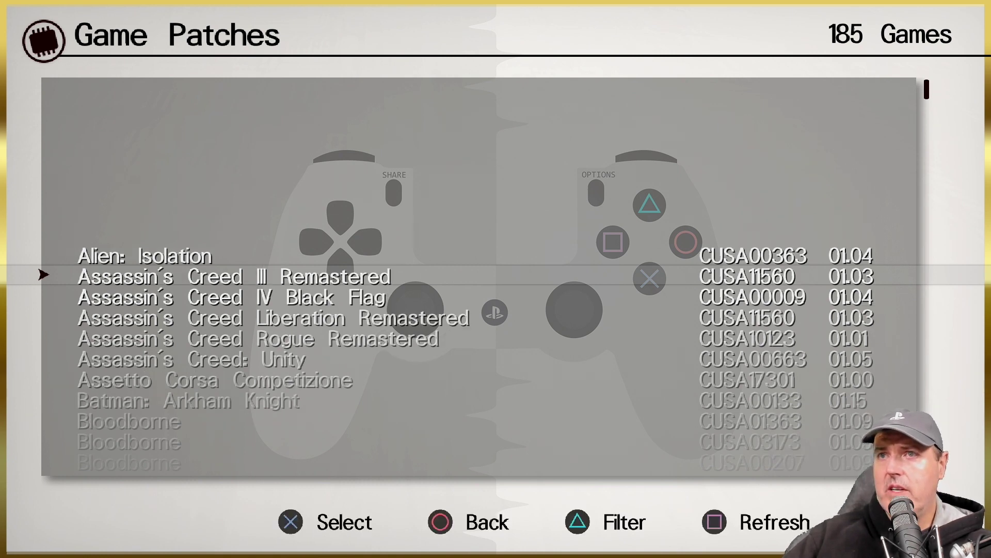
pyautogui.press('Down')
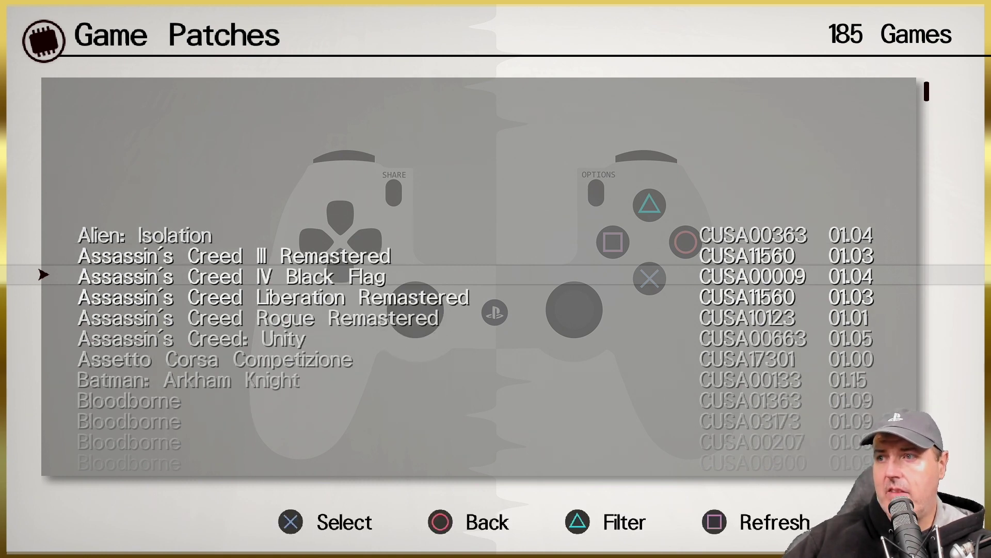
pyautogui.press('Tab')
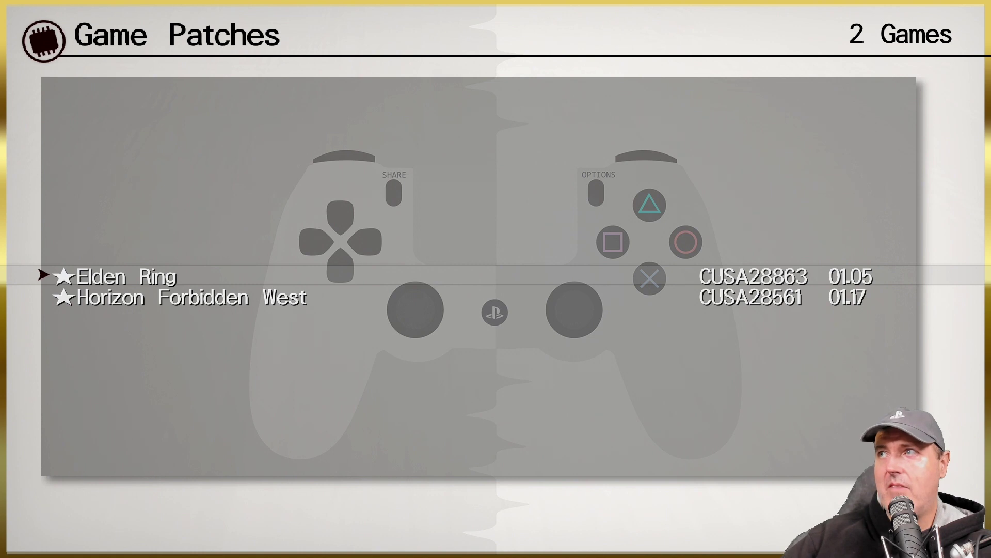
# Step: Compare the title IDs and versions in the filtered patch list with those of the games on the home screen
pyautogui.press('Down')
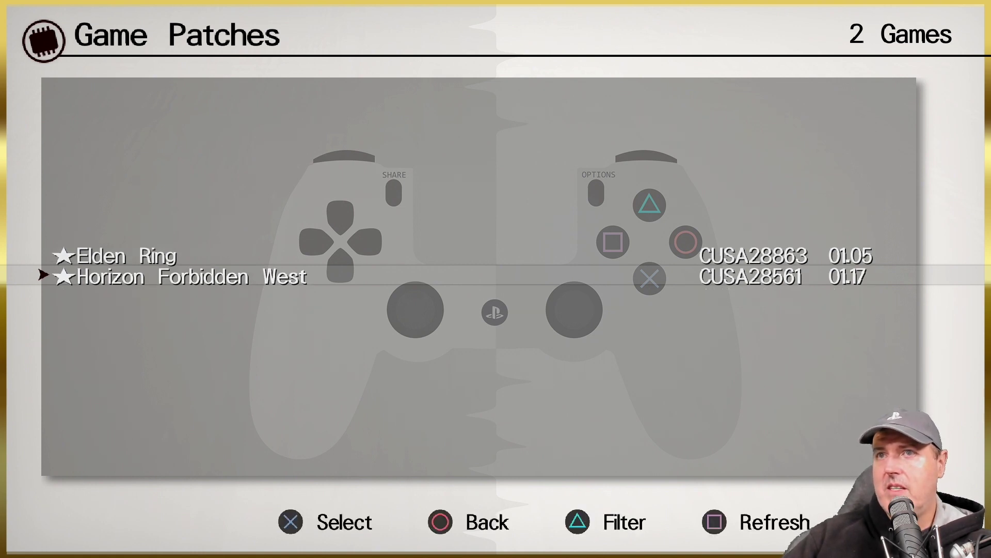
pyautogui.press('Up')
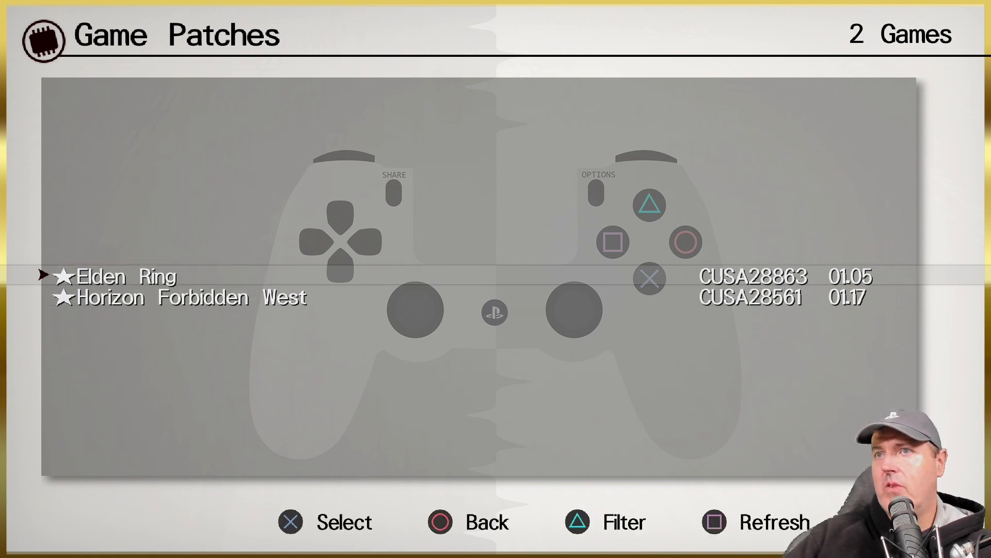
pyautogui.press('Down')
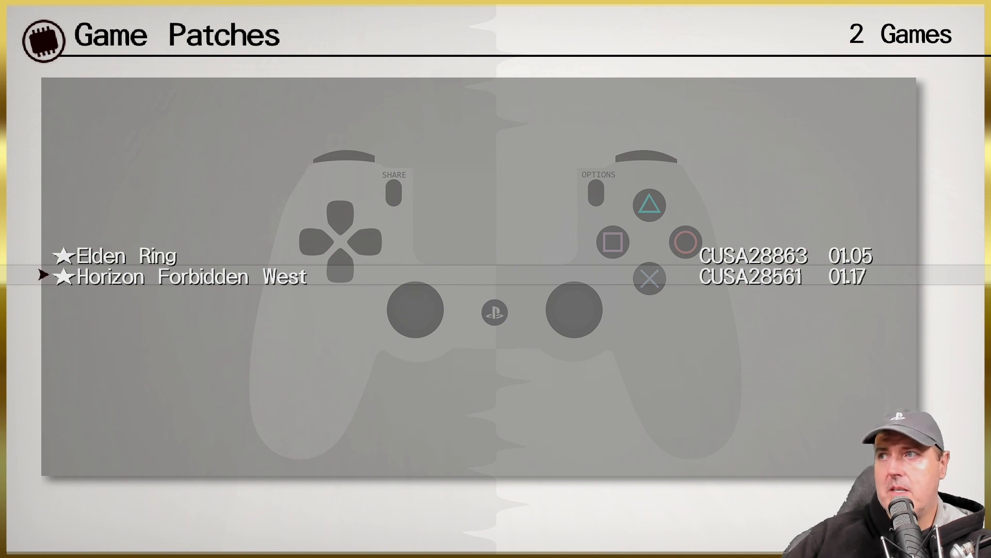
pyautogui.press('Escape')
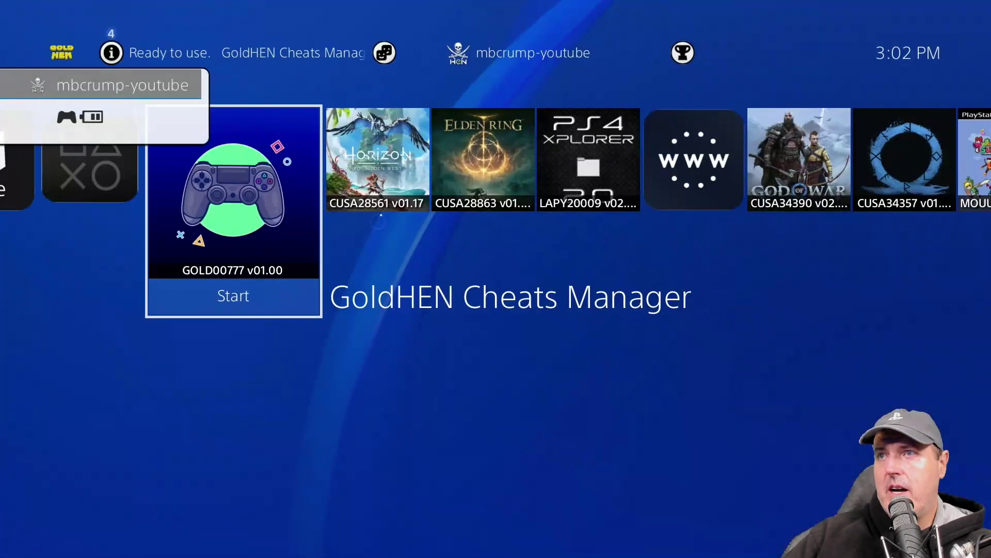
pyautogui.press('Right')
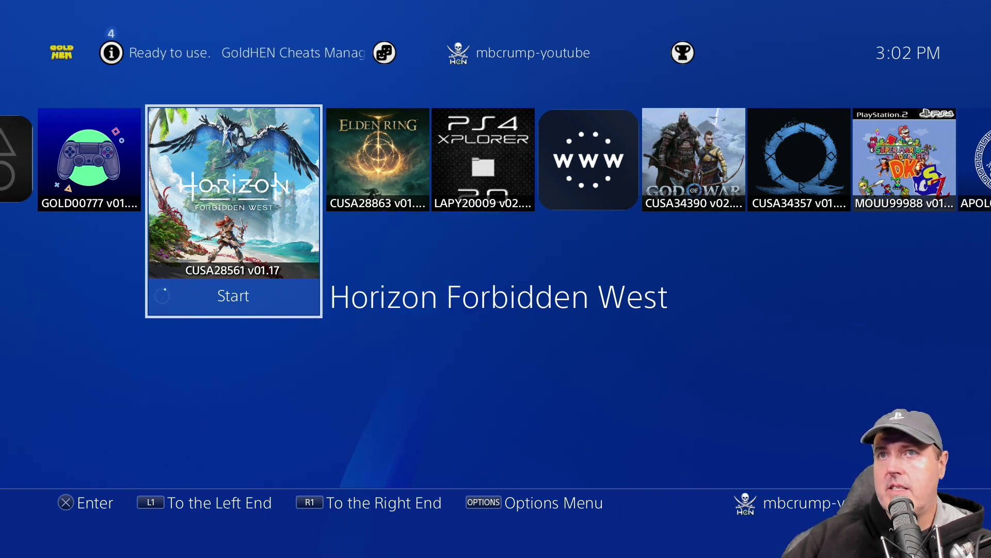
pyautogui.press('Left')
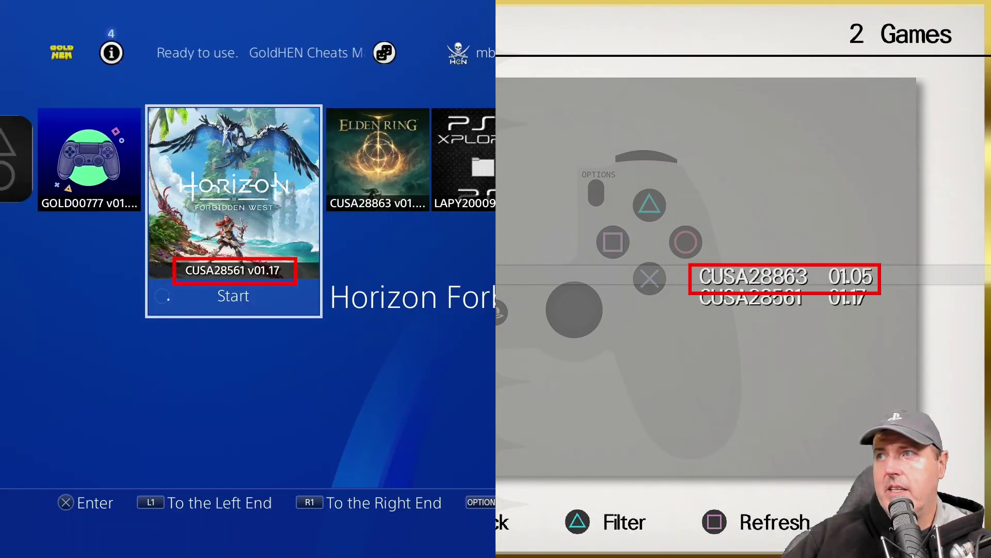
# Step: Enable the "60 FPS" and "Disable Inital Boot on First Startup" patches for Horizon Forbidden West (CUSA28561, version 01.17)
pyautogui.press('Down')
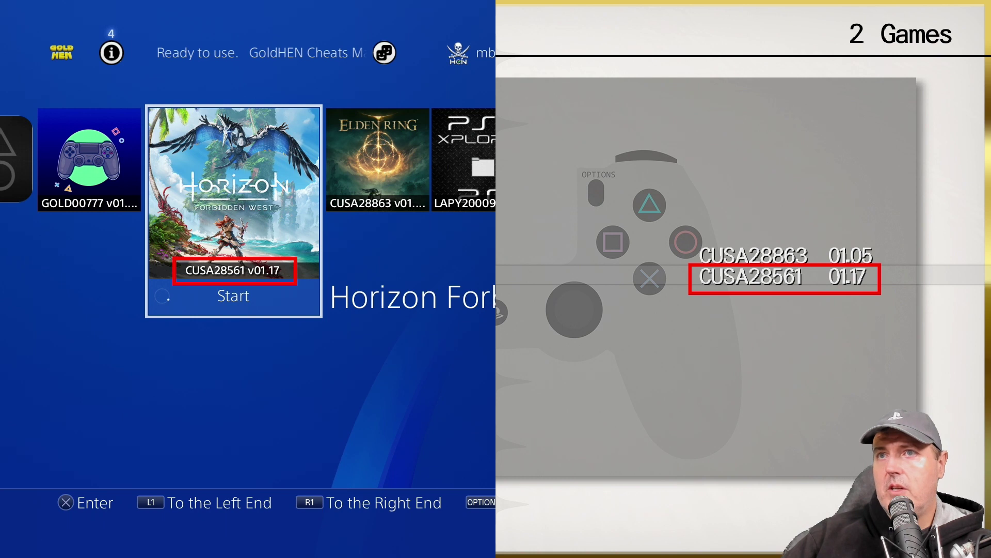
pyautogui.press('Return')
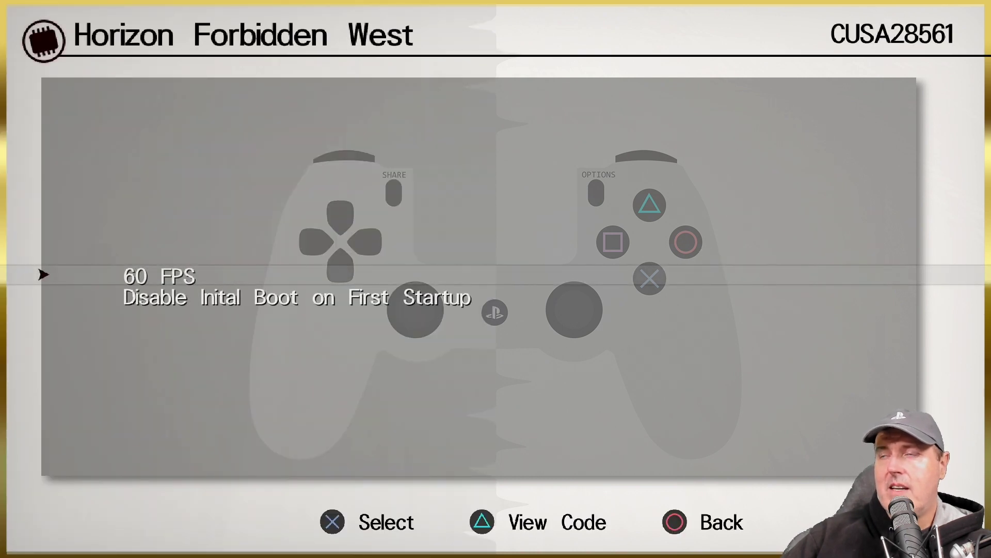
pyautogui.press('Return')
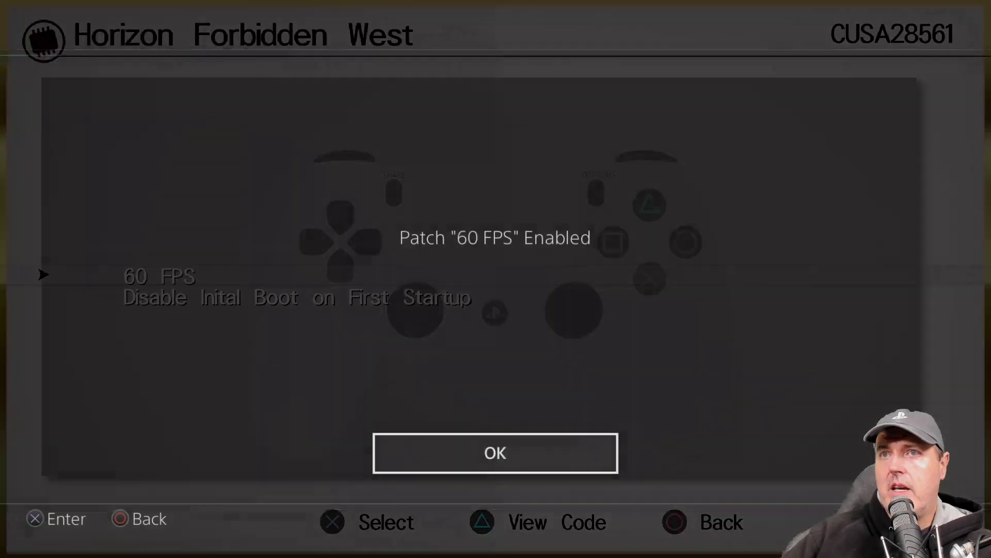
pyautogui.press('Return')
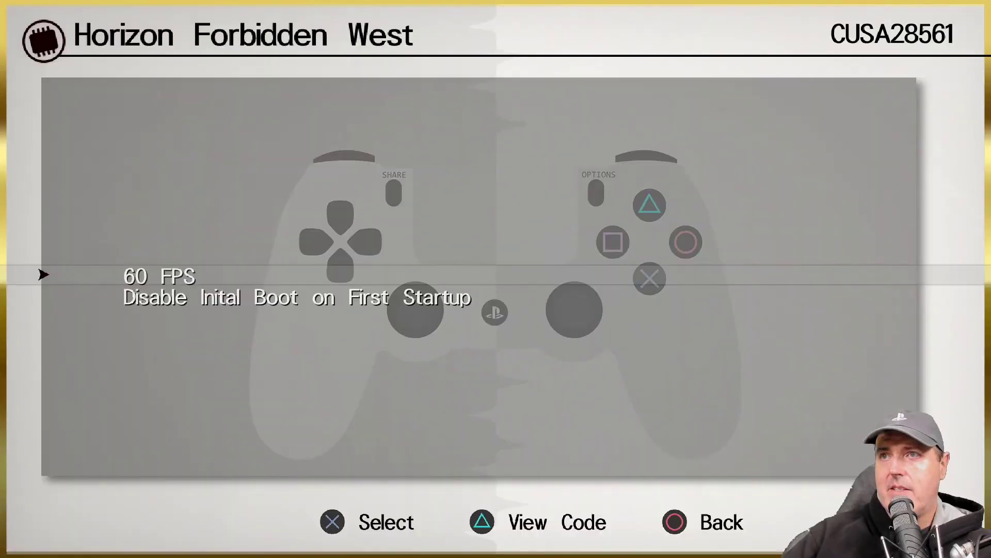
pyautogui.press('Down')
pyautogui.press('Return')
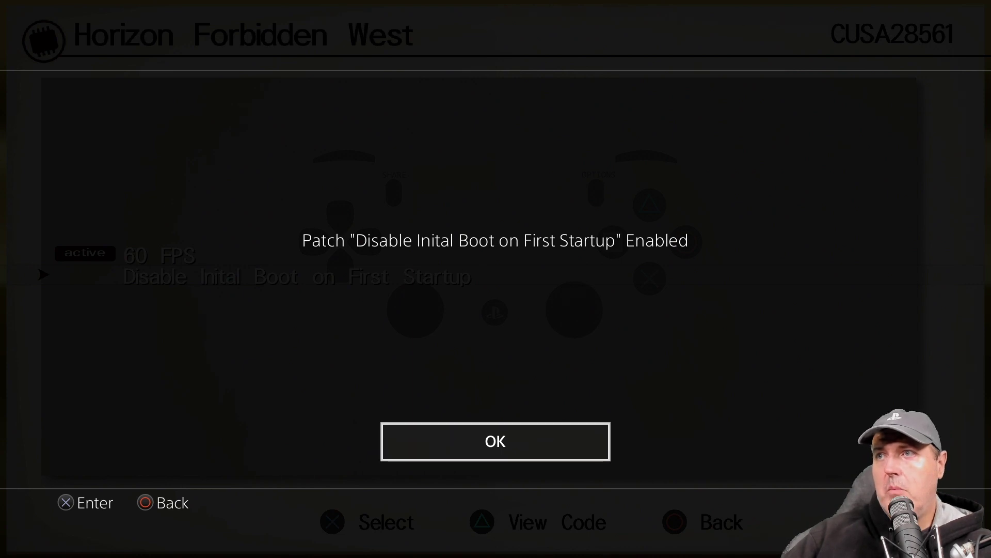
pyautogui.press('Return')
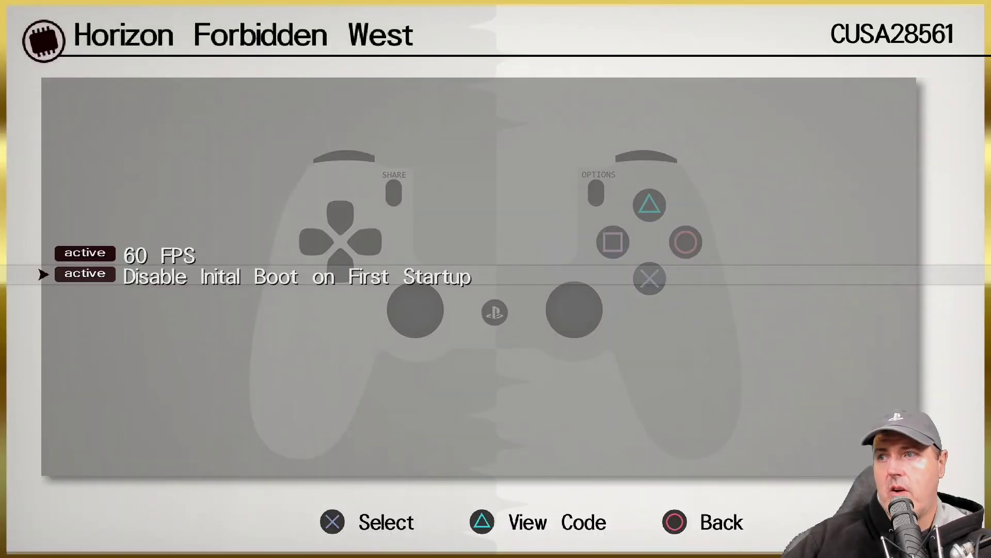